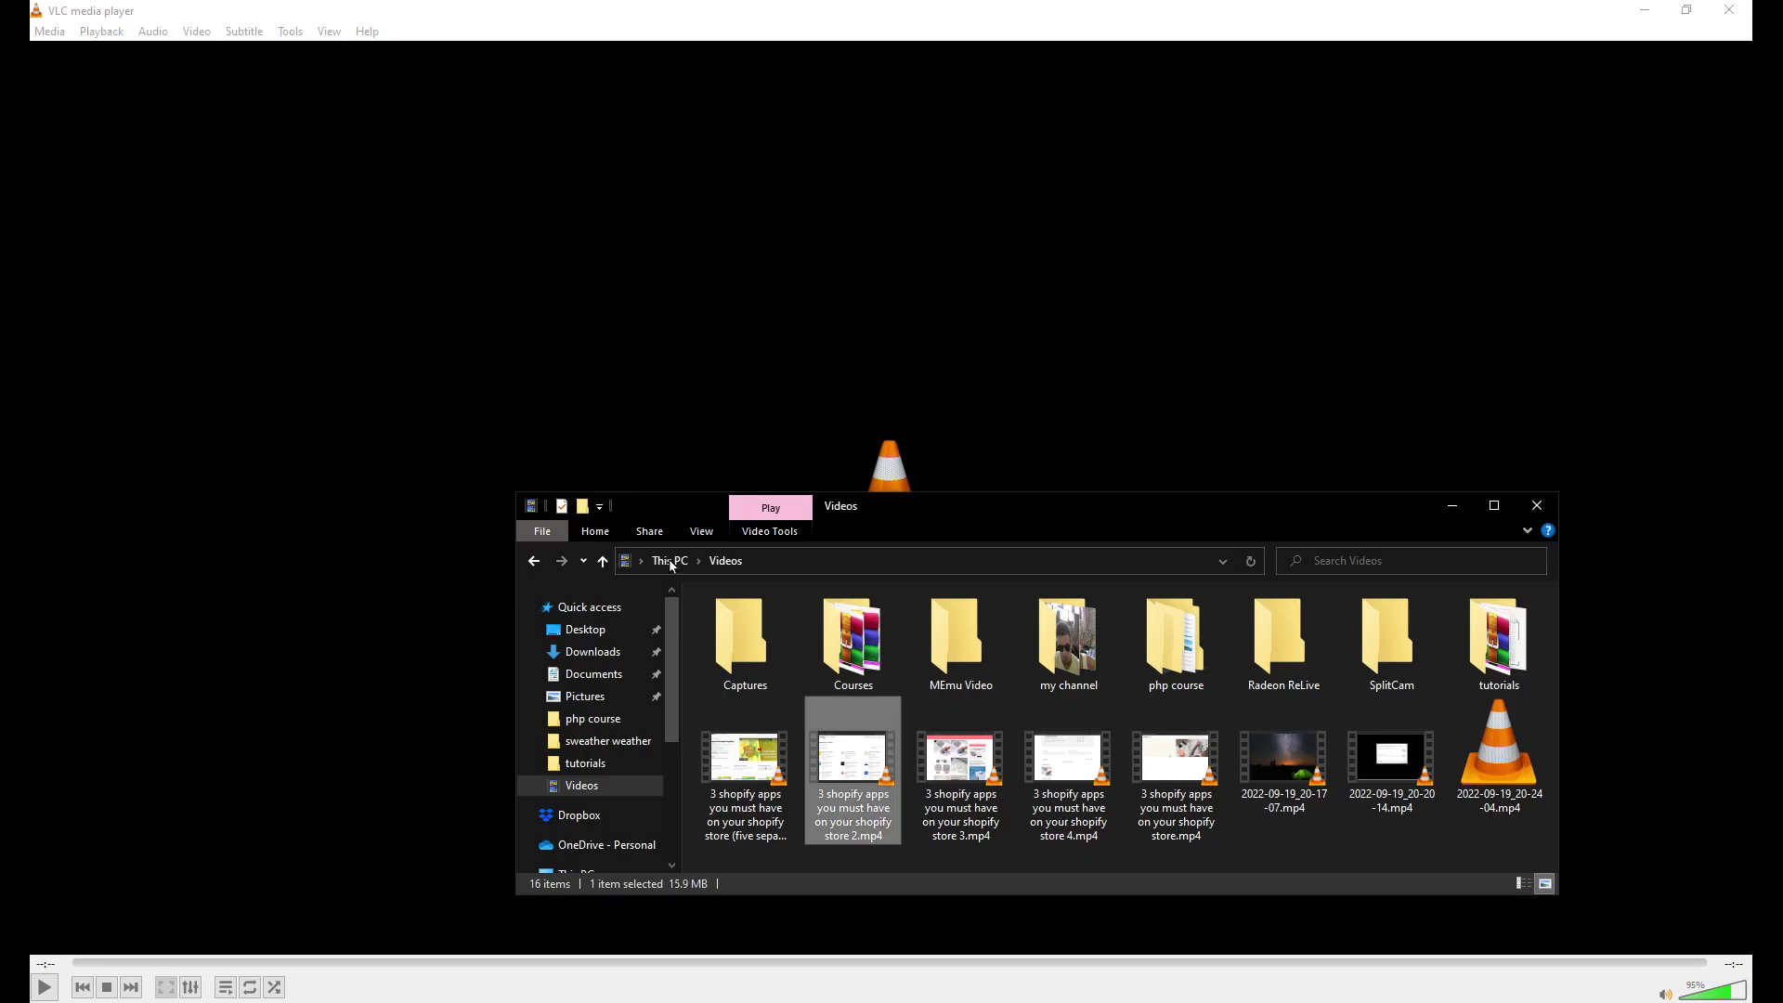
- Open '3 shopify apps you must have on your shopify store 2.mp4' in VLC and pause it
{"action": "double_click", "coordinate": [848, 760]}
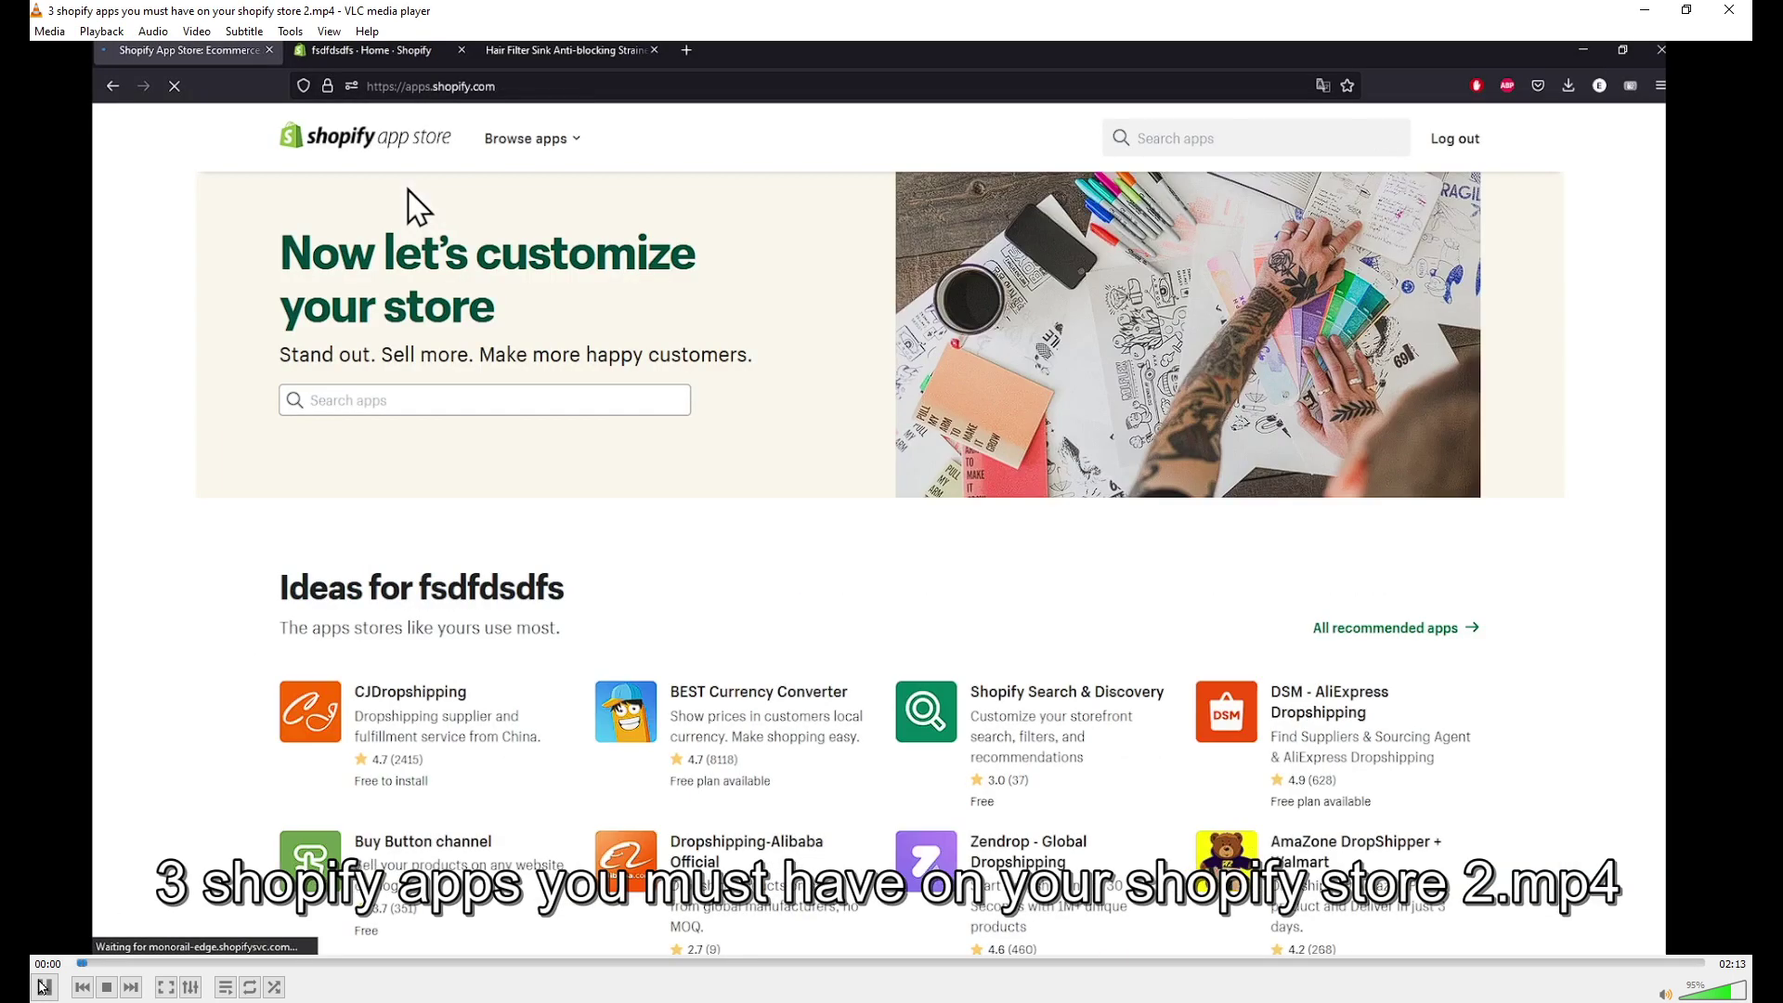
{"action": "key", "text": "space"}
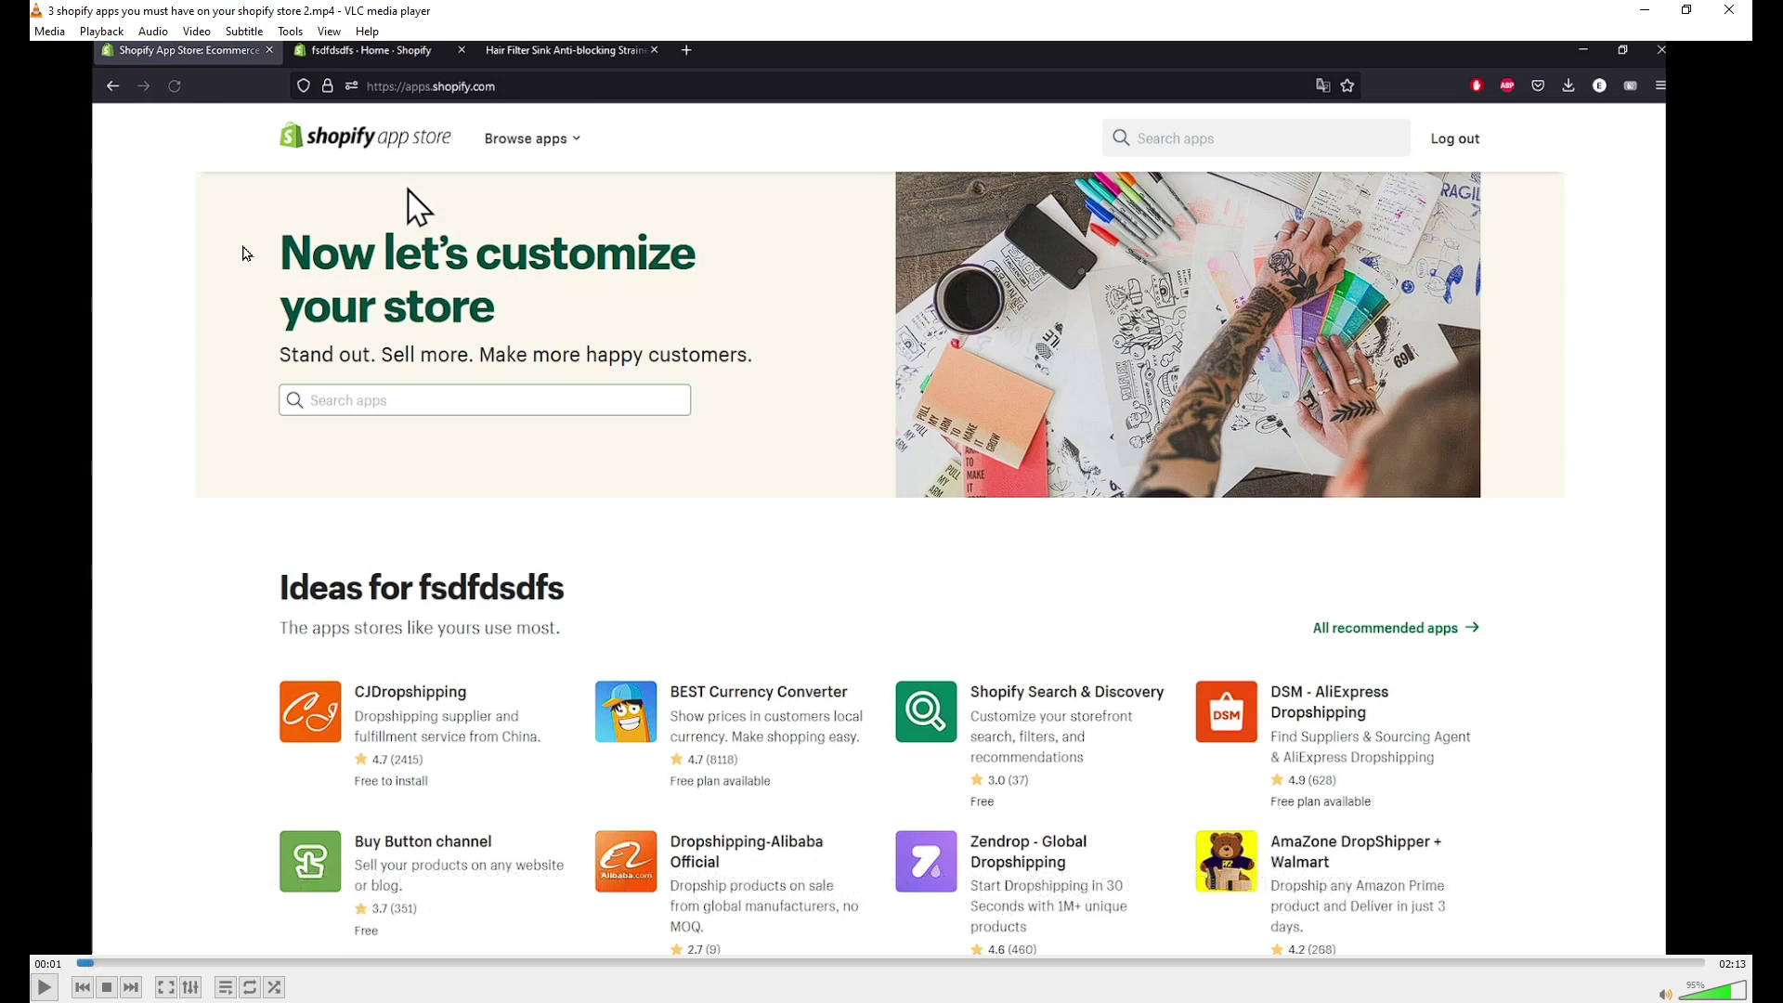
- Play the video with the Spectrometer visualization, then close its output window and pause
{"action": "left_click", "coordinate": [154, 31]}
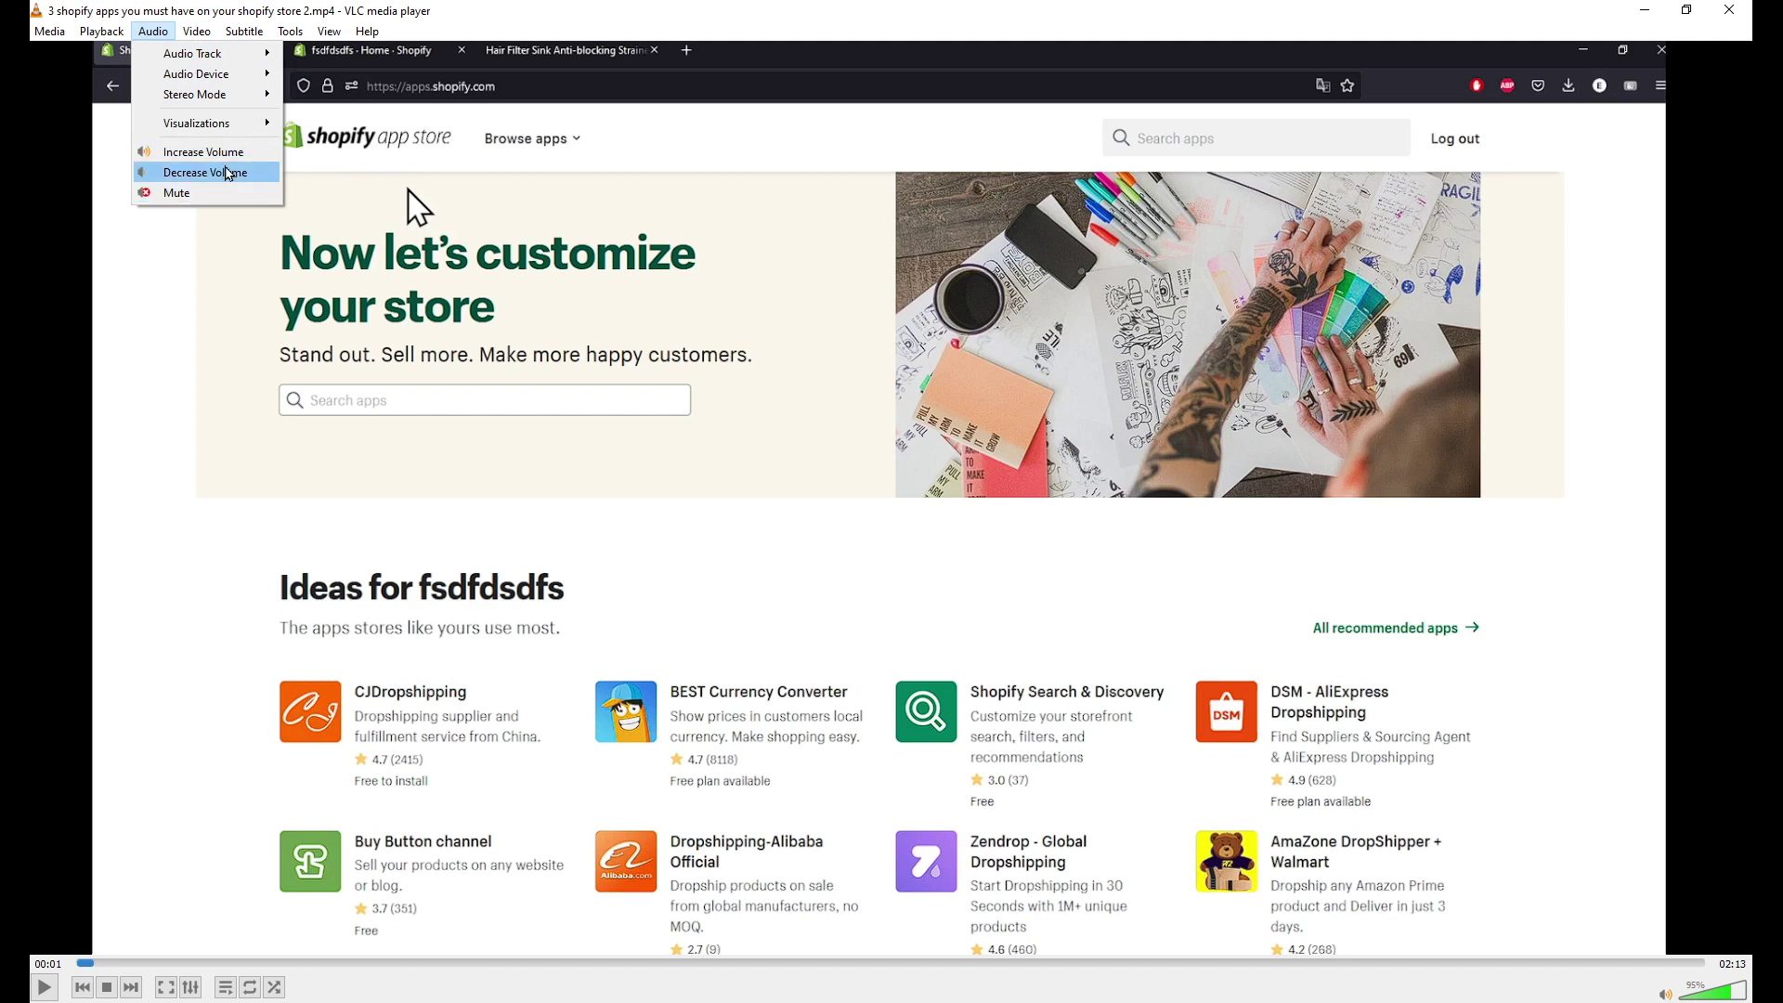
{"action": "mouse_move", "coordinate": [197, 123]}
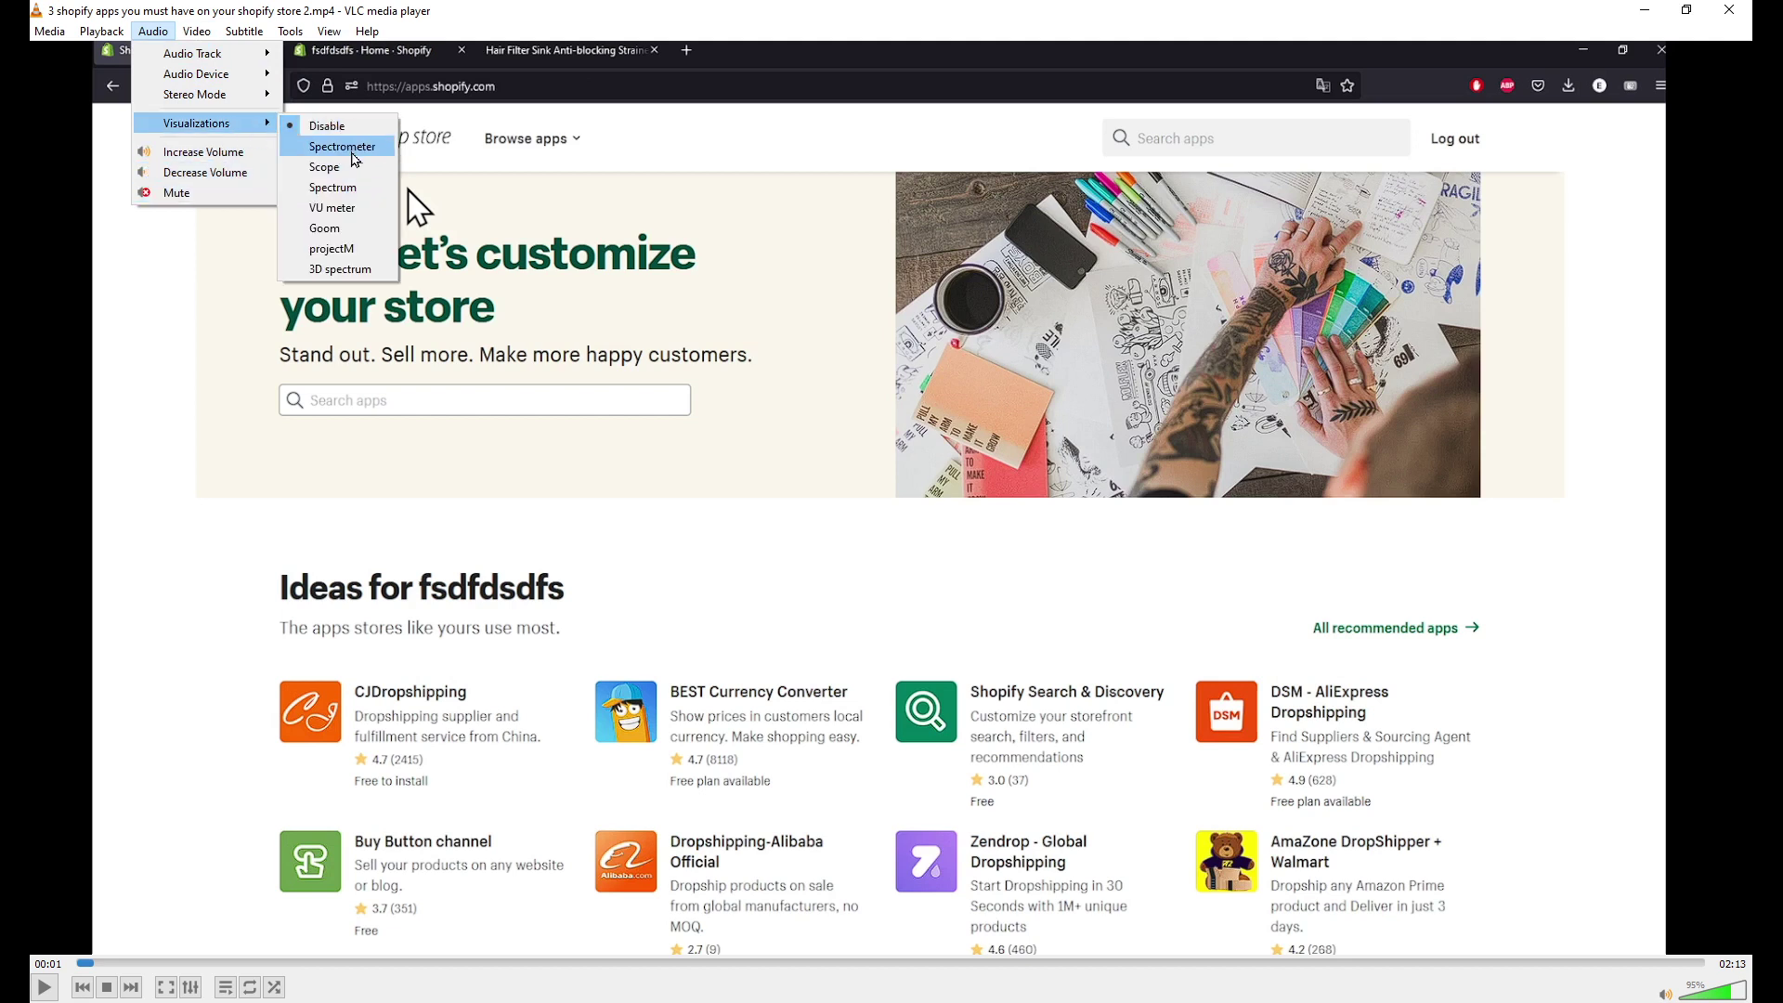
{"action": "left_click", "coordinate": [349, 147]}
{"action": "left_click", "coordinate": [44, 986]}
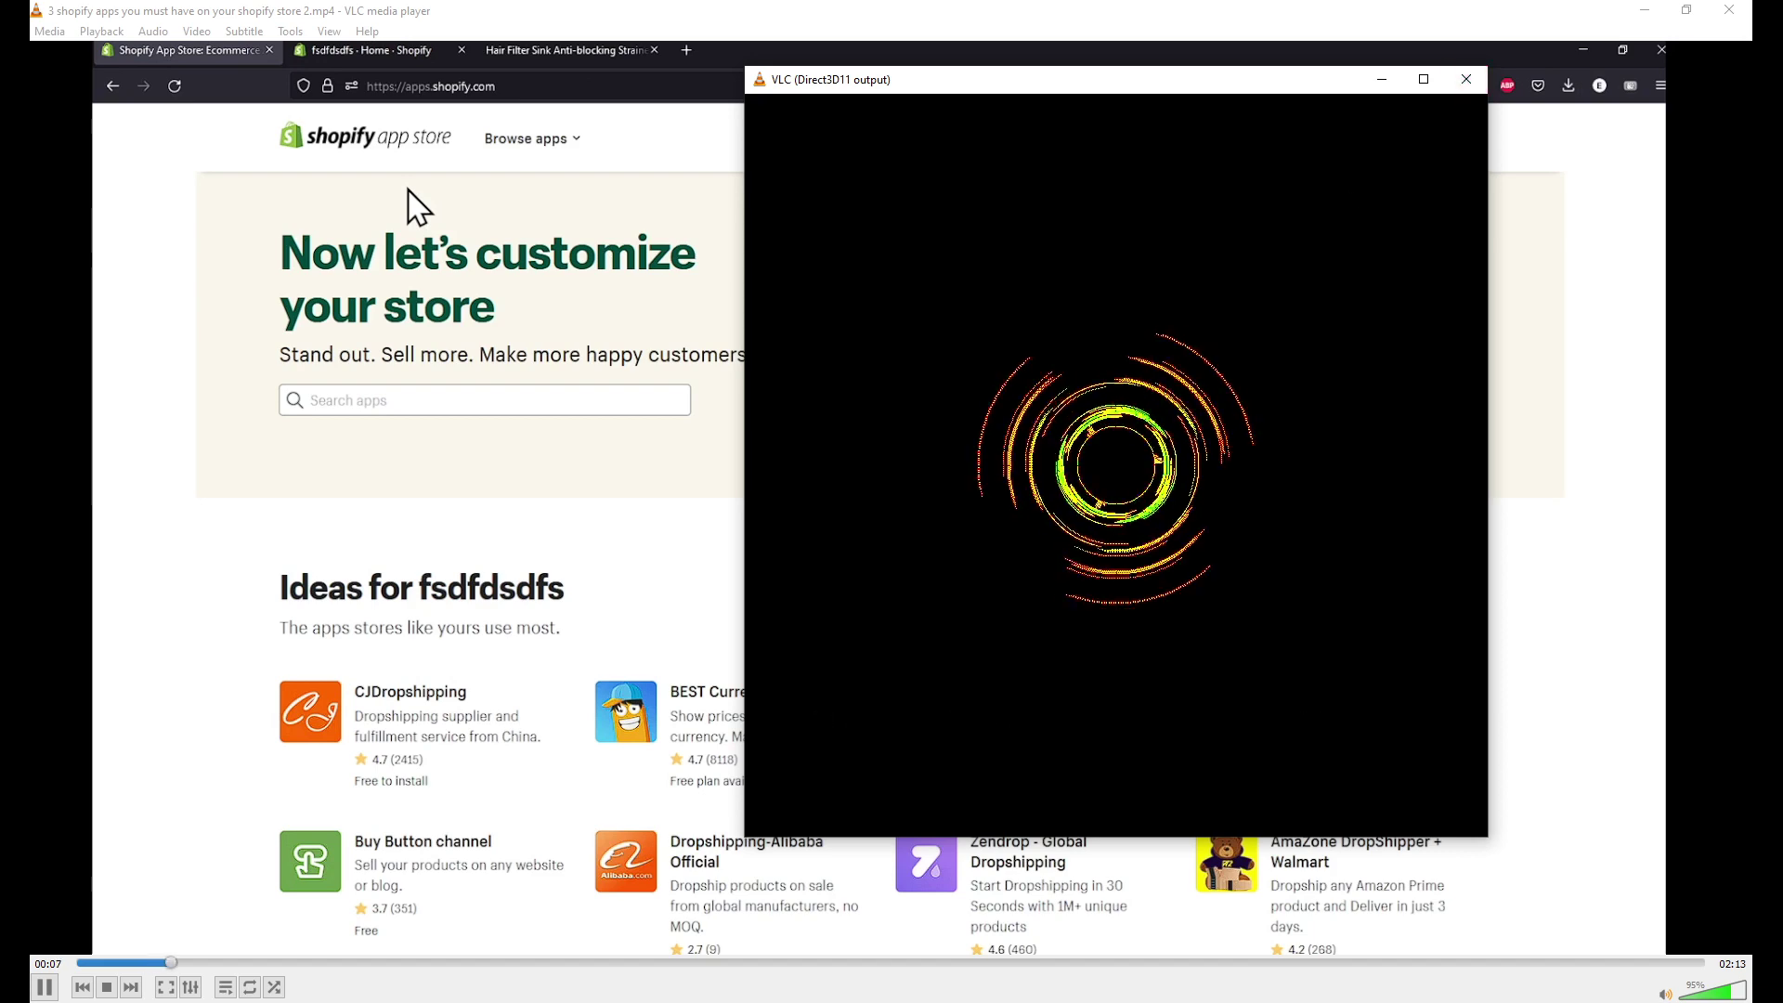
{"action": "left_click", "coordinate": [1469, 80]}
{"action": "left_click", "coordinate": [43, 987]}
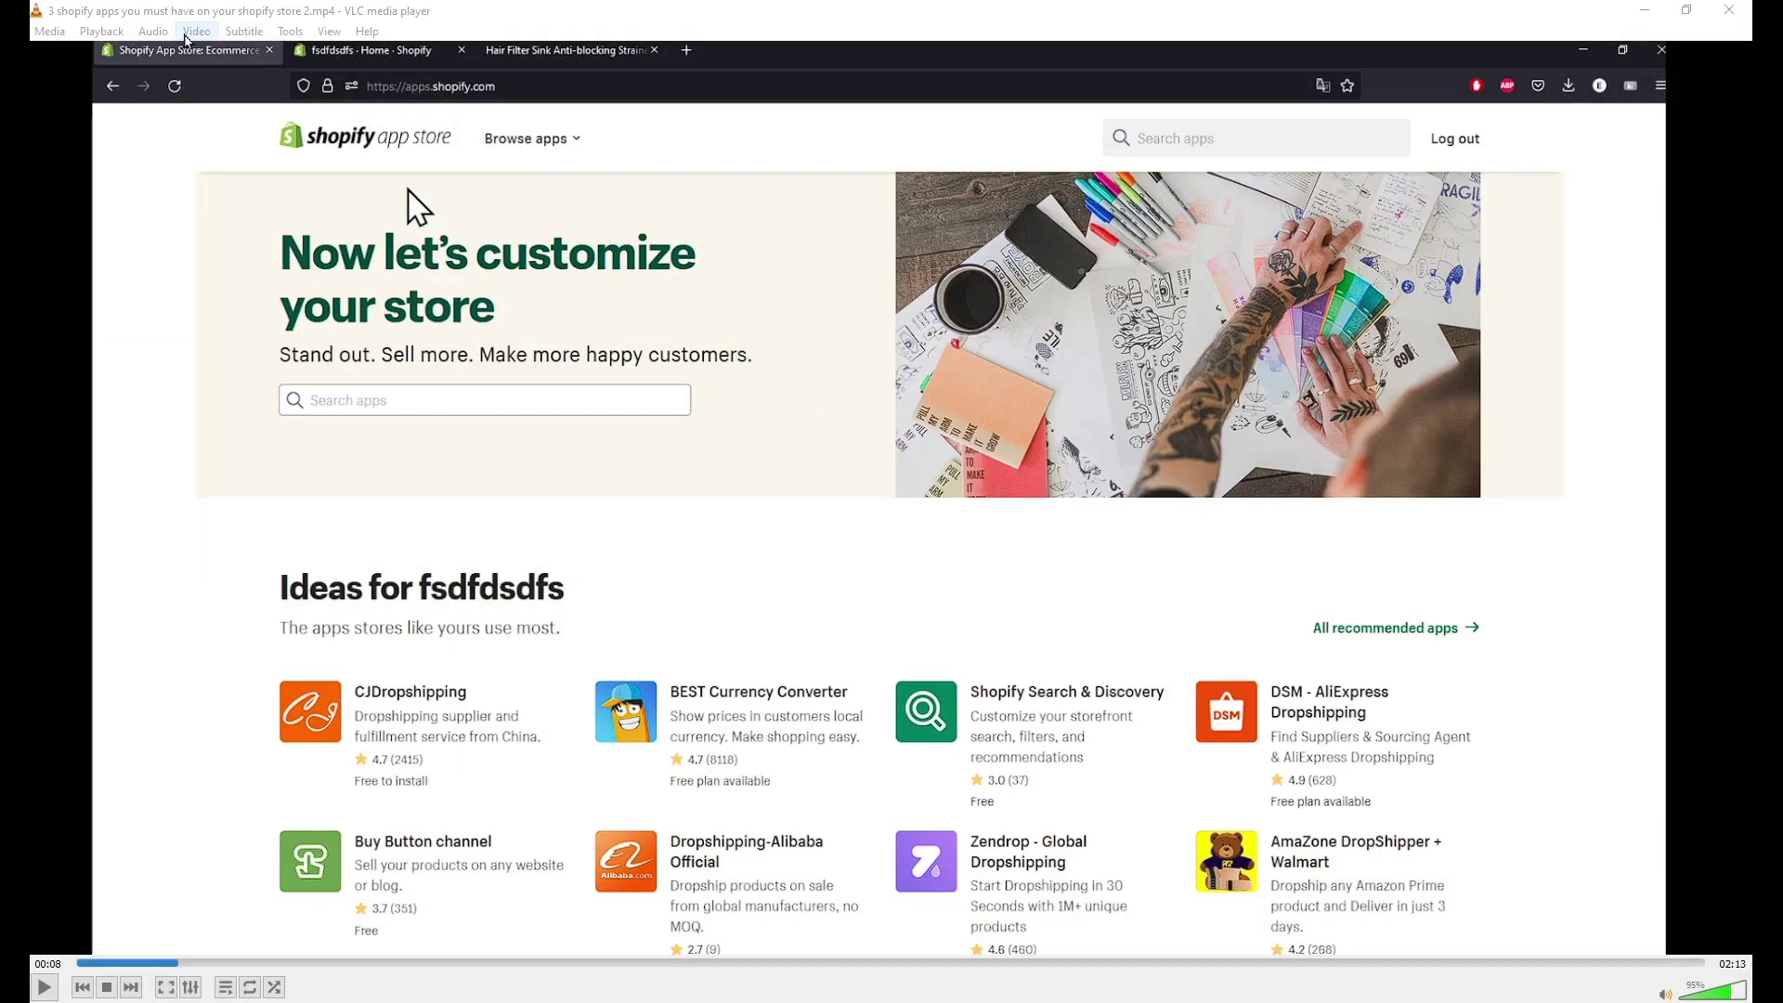
- Browse the Audio Visualizations list without changing it, then bring up the Tools menu
{"action": "left_click", "coordinate": [185, 34]}
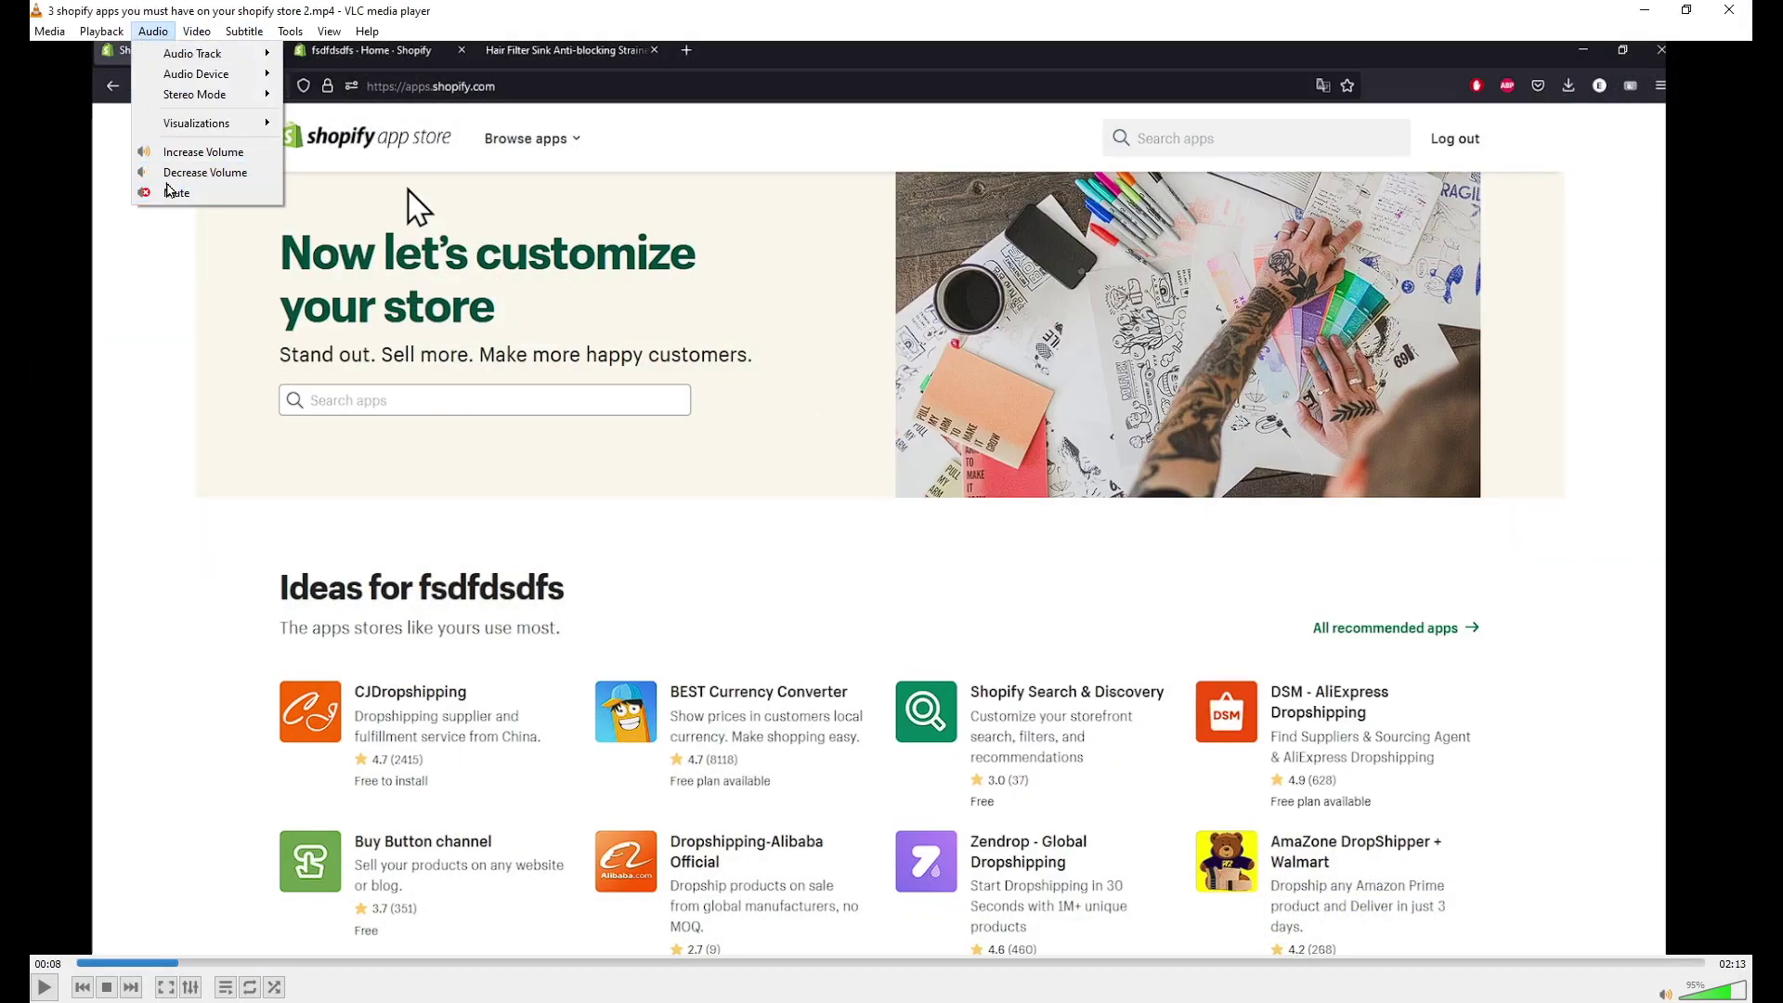
{"action": "mouse_move", "coordinate": [196, 123]}
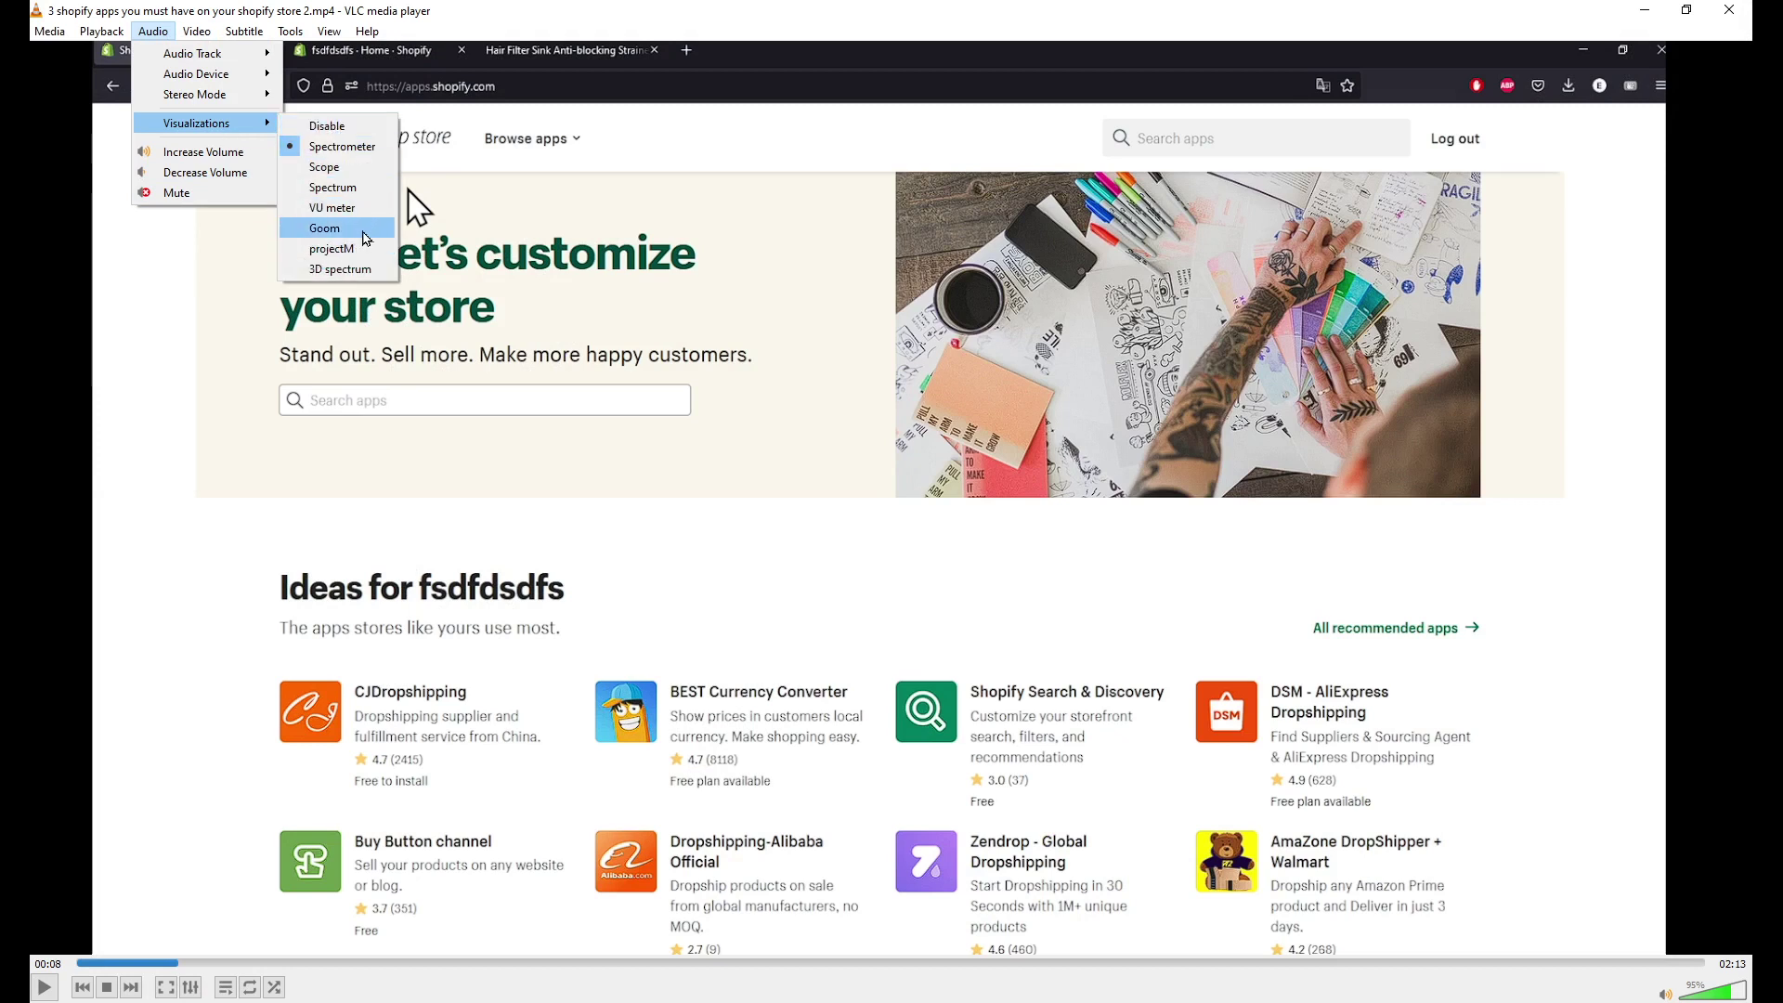
{"action": "left_click", "coordinate": [343, 148]}
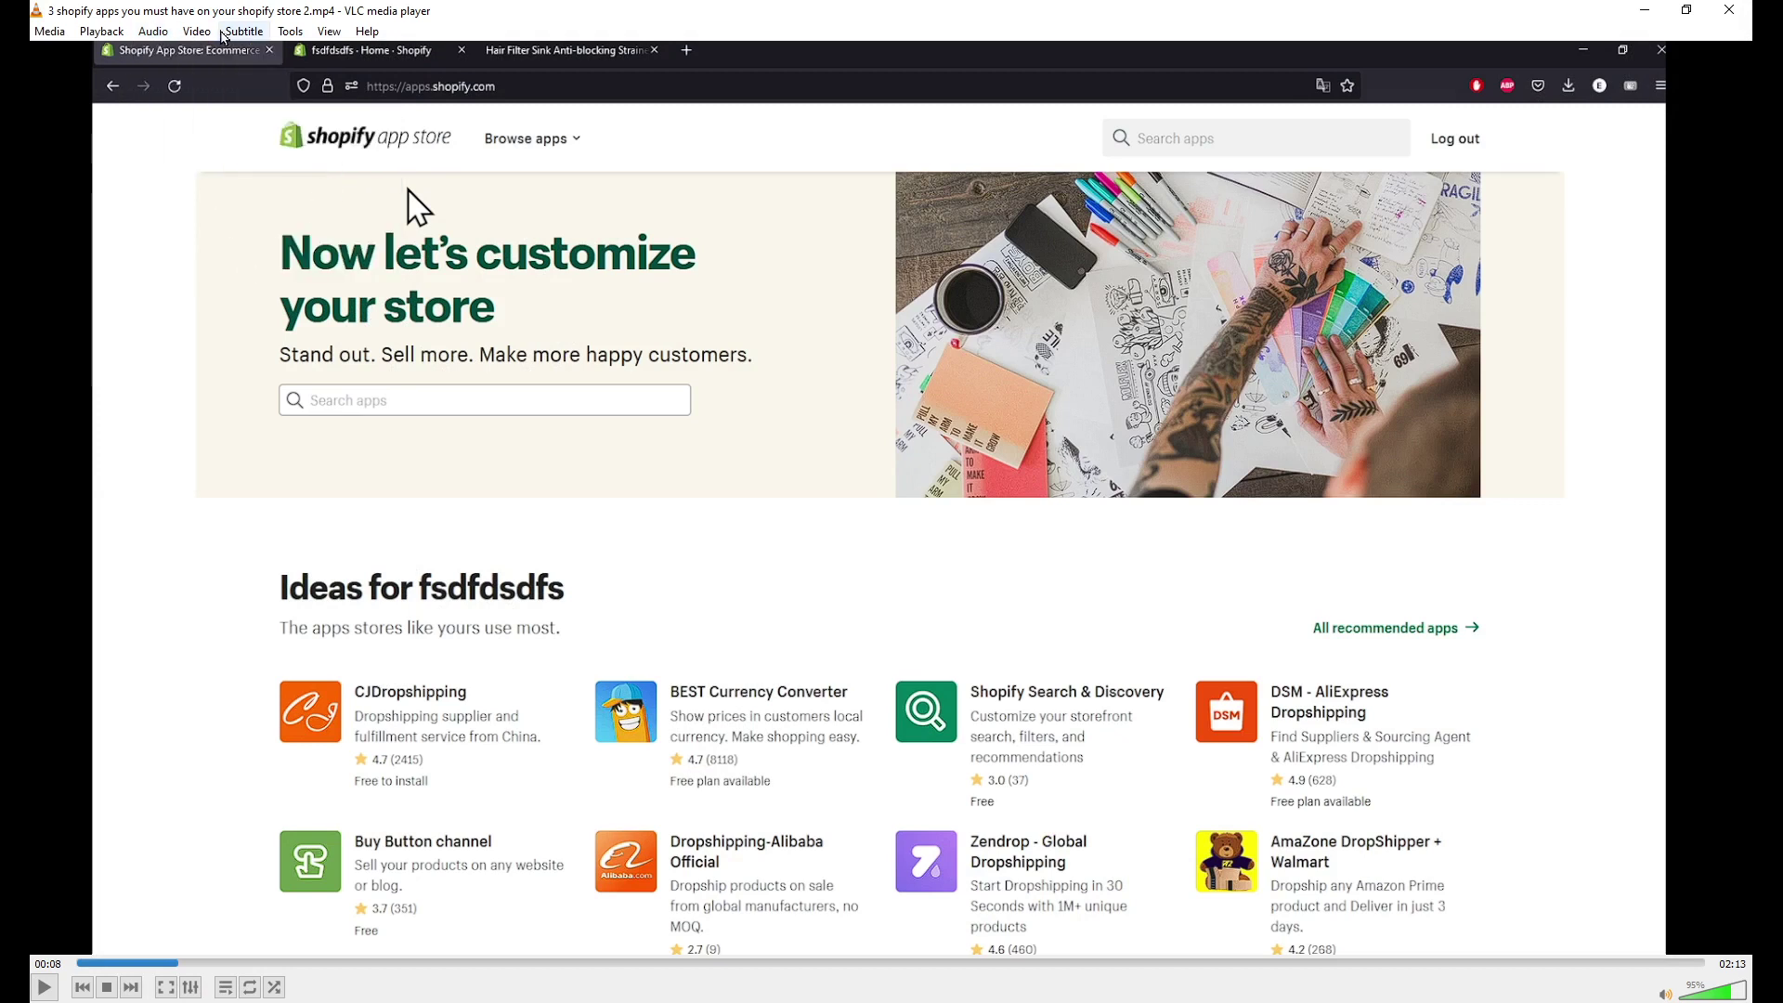
{"action": "left_click", "coordinate": [290, 30]}
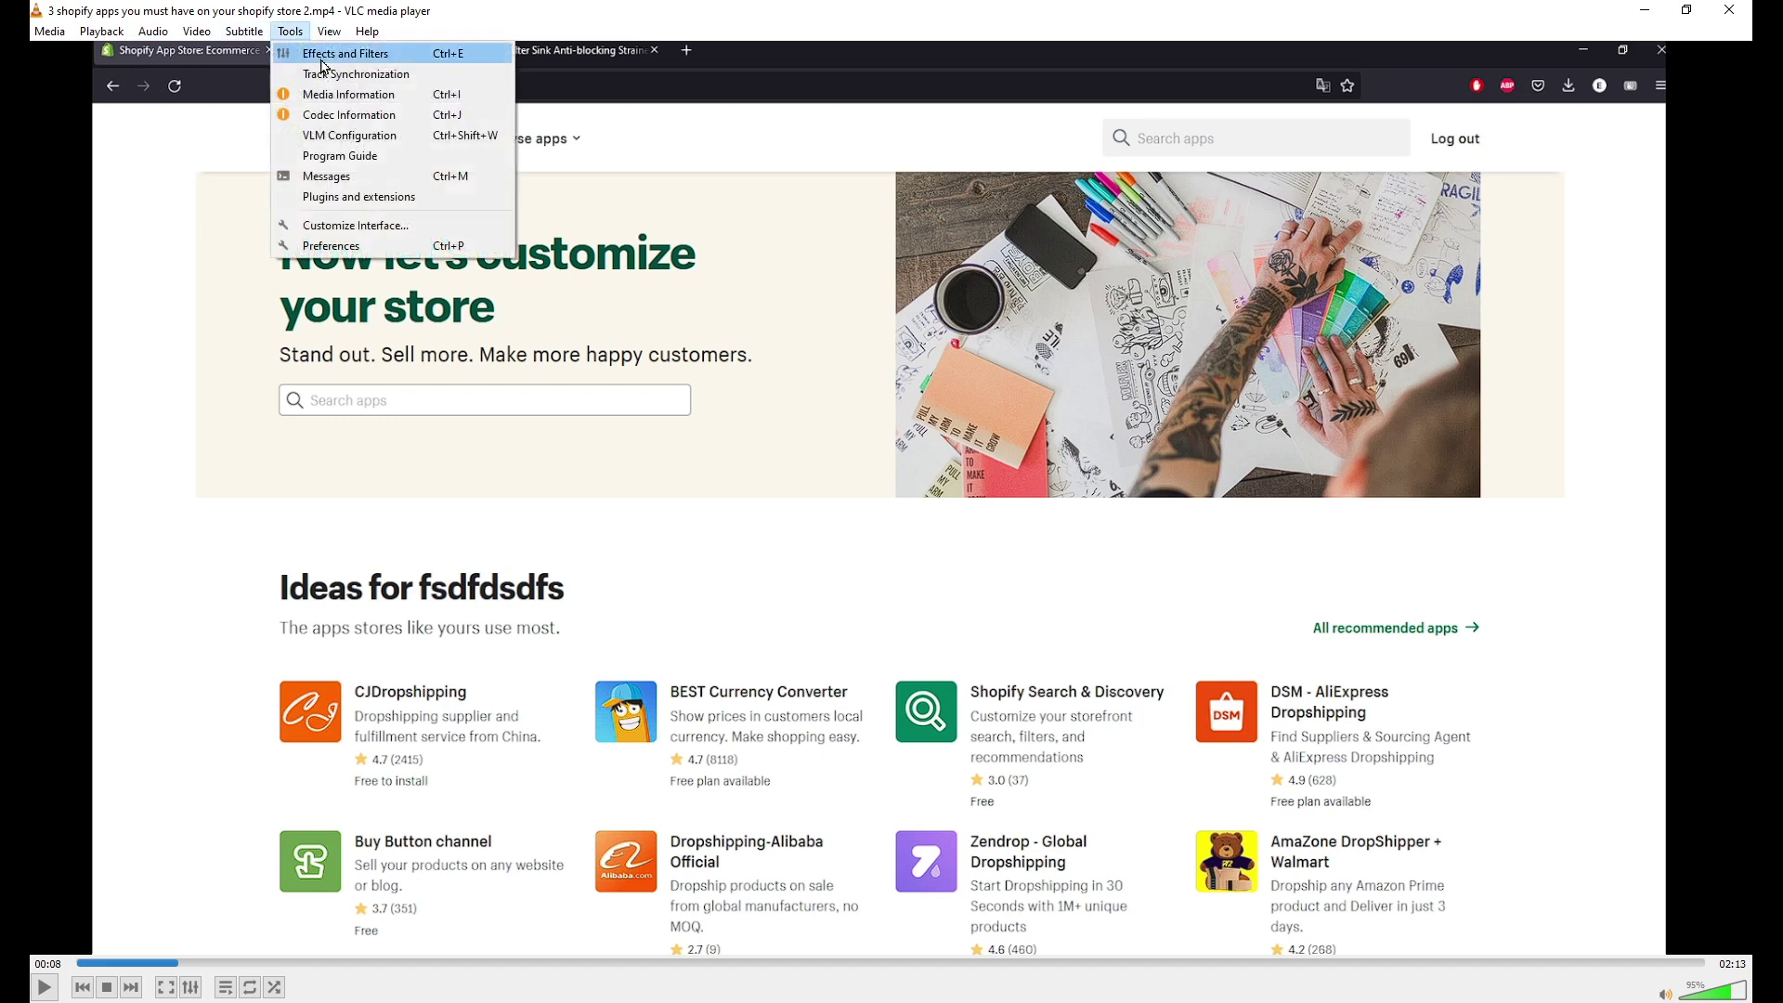
- Open Effects and Filters, view the Compressor, Spatializer, Stereo Widener and Advanced tabs, then return to Equalizer
{"action": "left_click", "coordinate": [436, 65]}
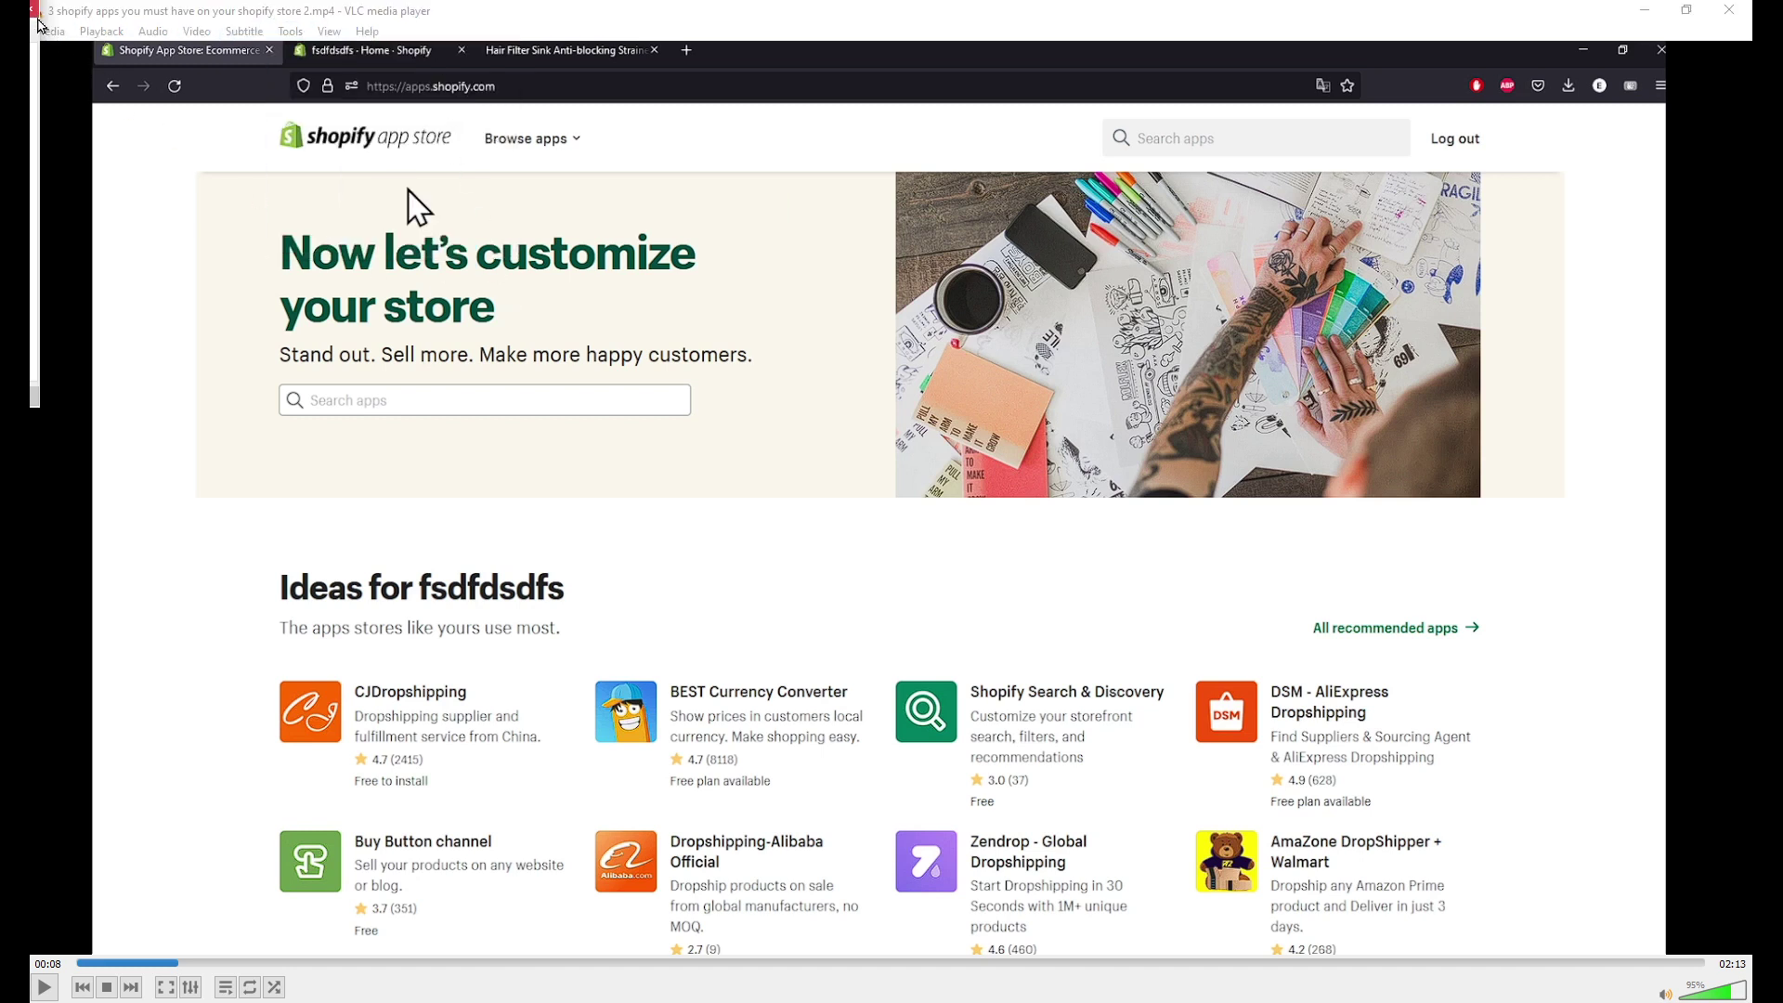
{"action": "left_click_drag", "start_coordinate": [38, 27], "coordinate": [914, 286]}
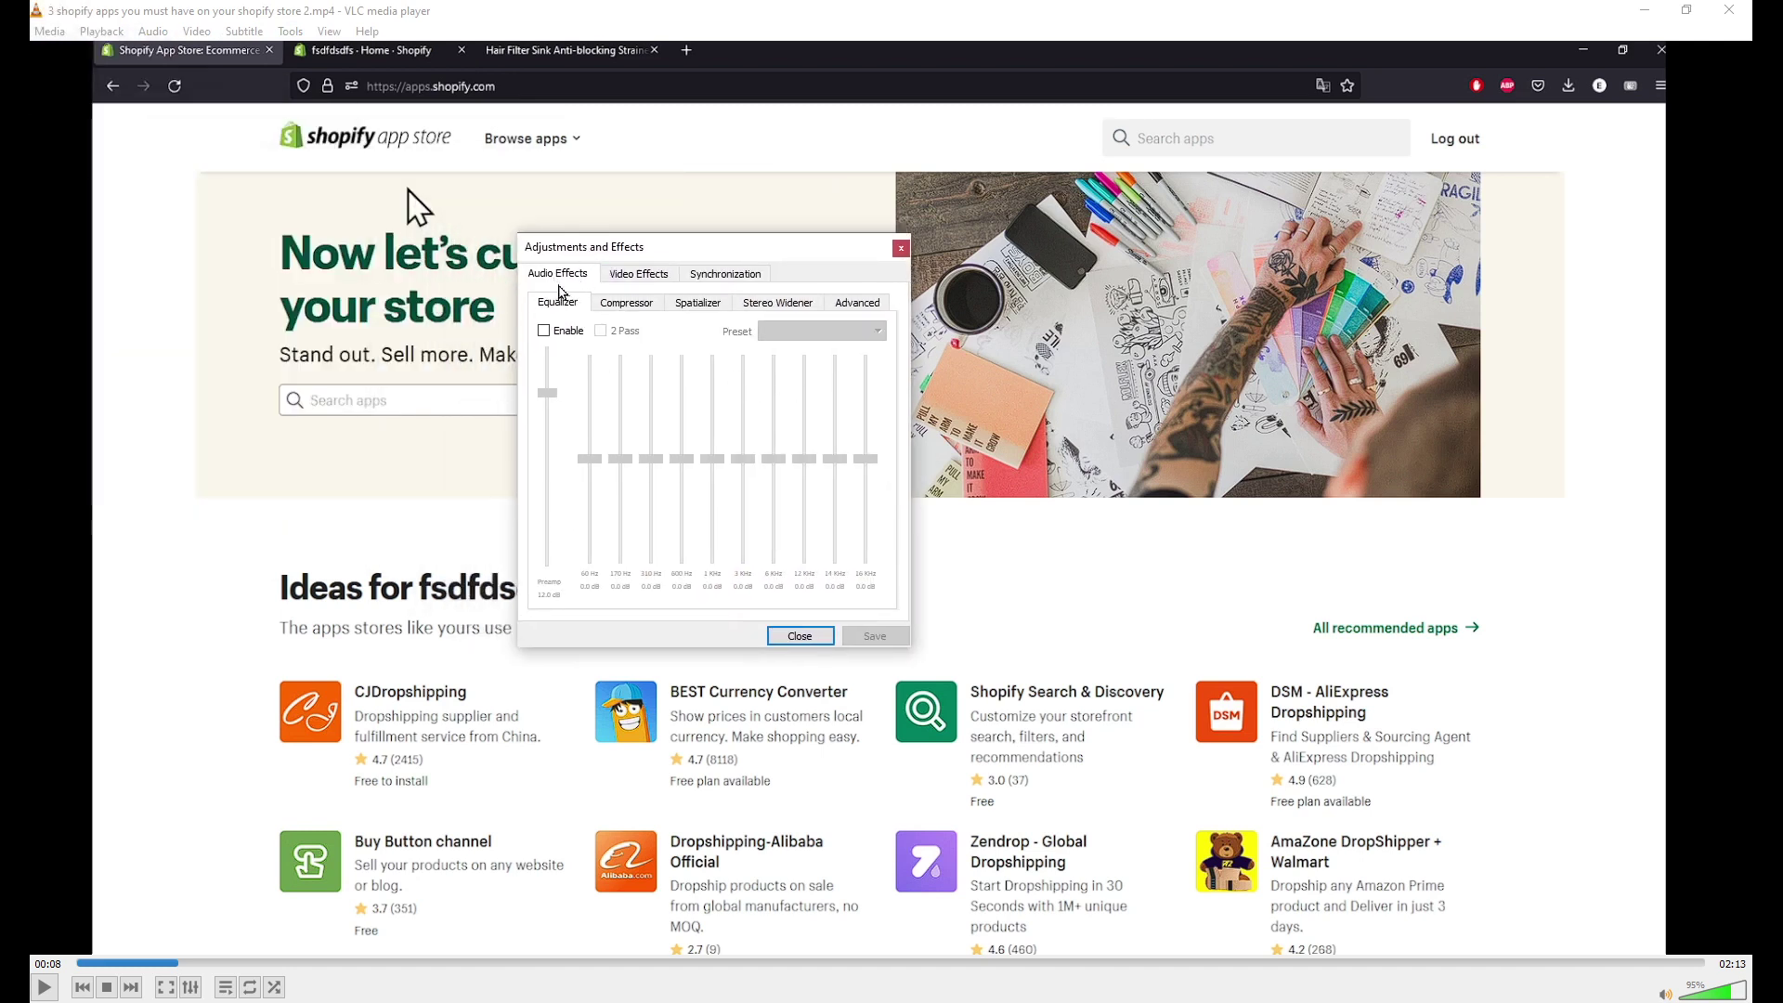
{"action": "left_click", "coordinate": [620, 310]}
{"action": "left_click", "coordinate": [683, 318]}
{"action": "left_click", "coordinate": [764, 316]}
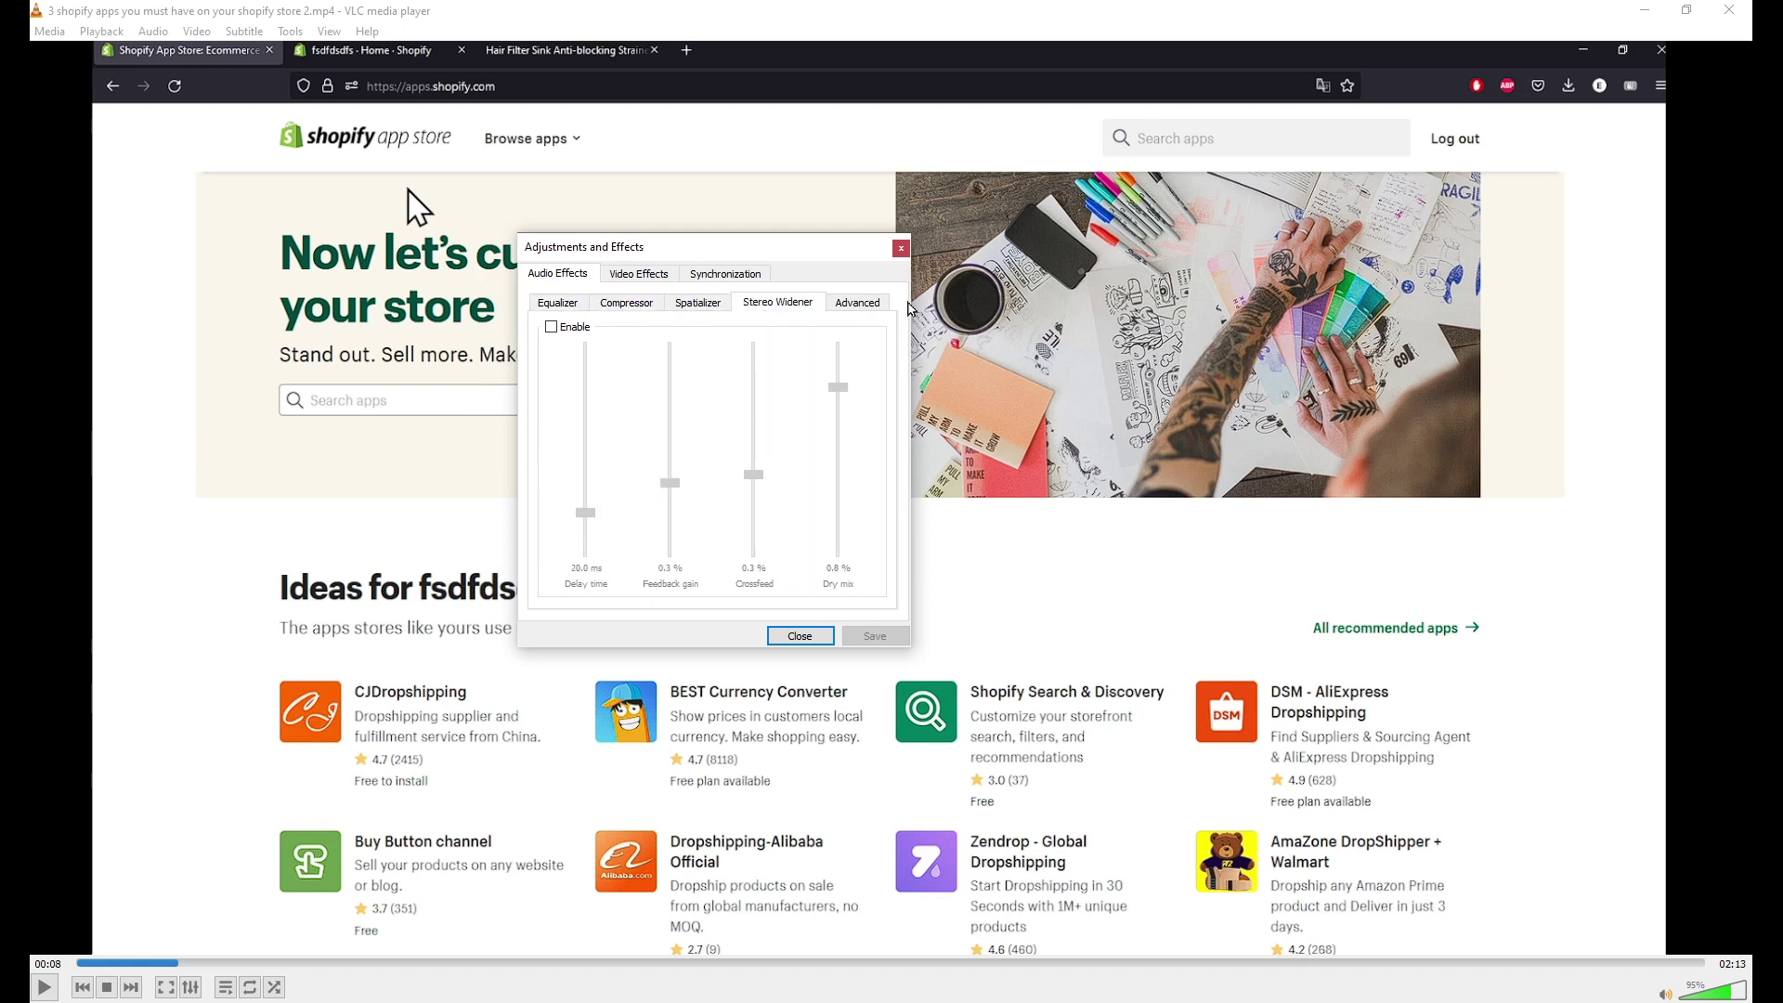
{"action": "left_click", "coordinate": [861, 312]}
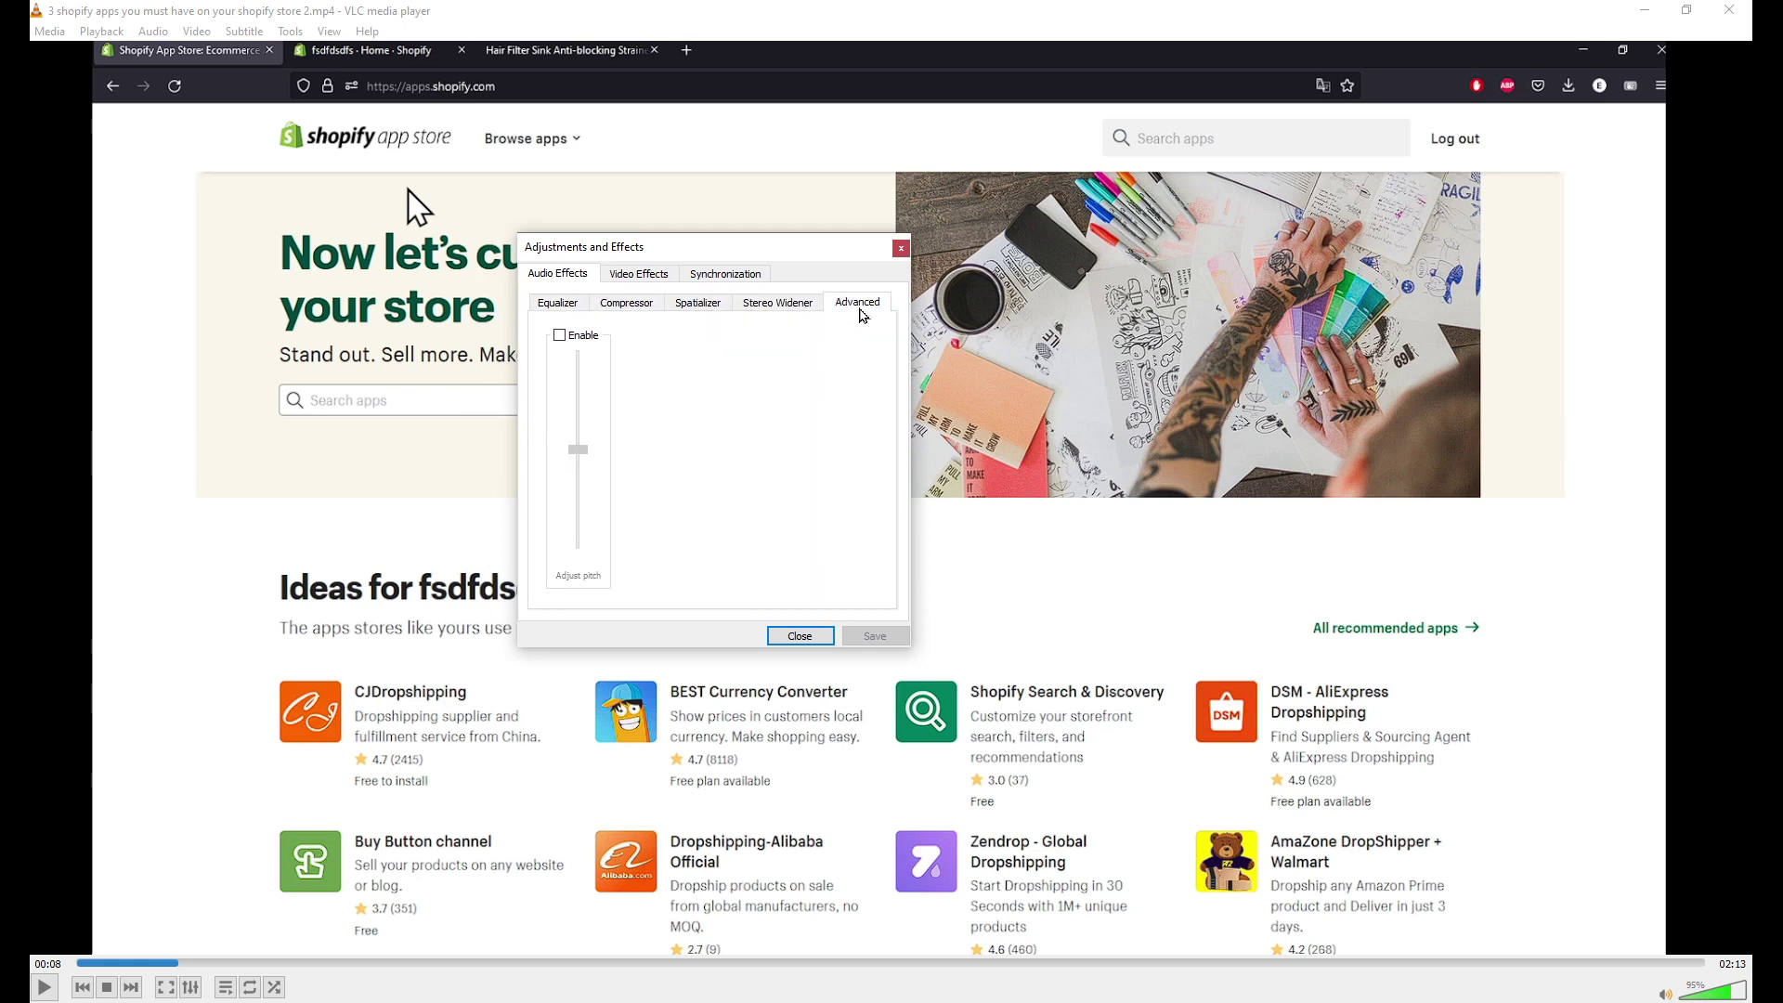
{"action": "left_click", "coordinate": [543, 310]}
- Enable the equalizer and move the 60 Hz band to about zero
{"action": "left_click", "coordinate": [545, 331]}
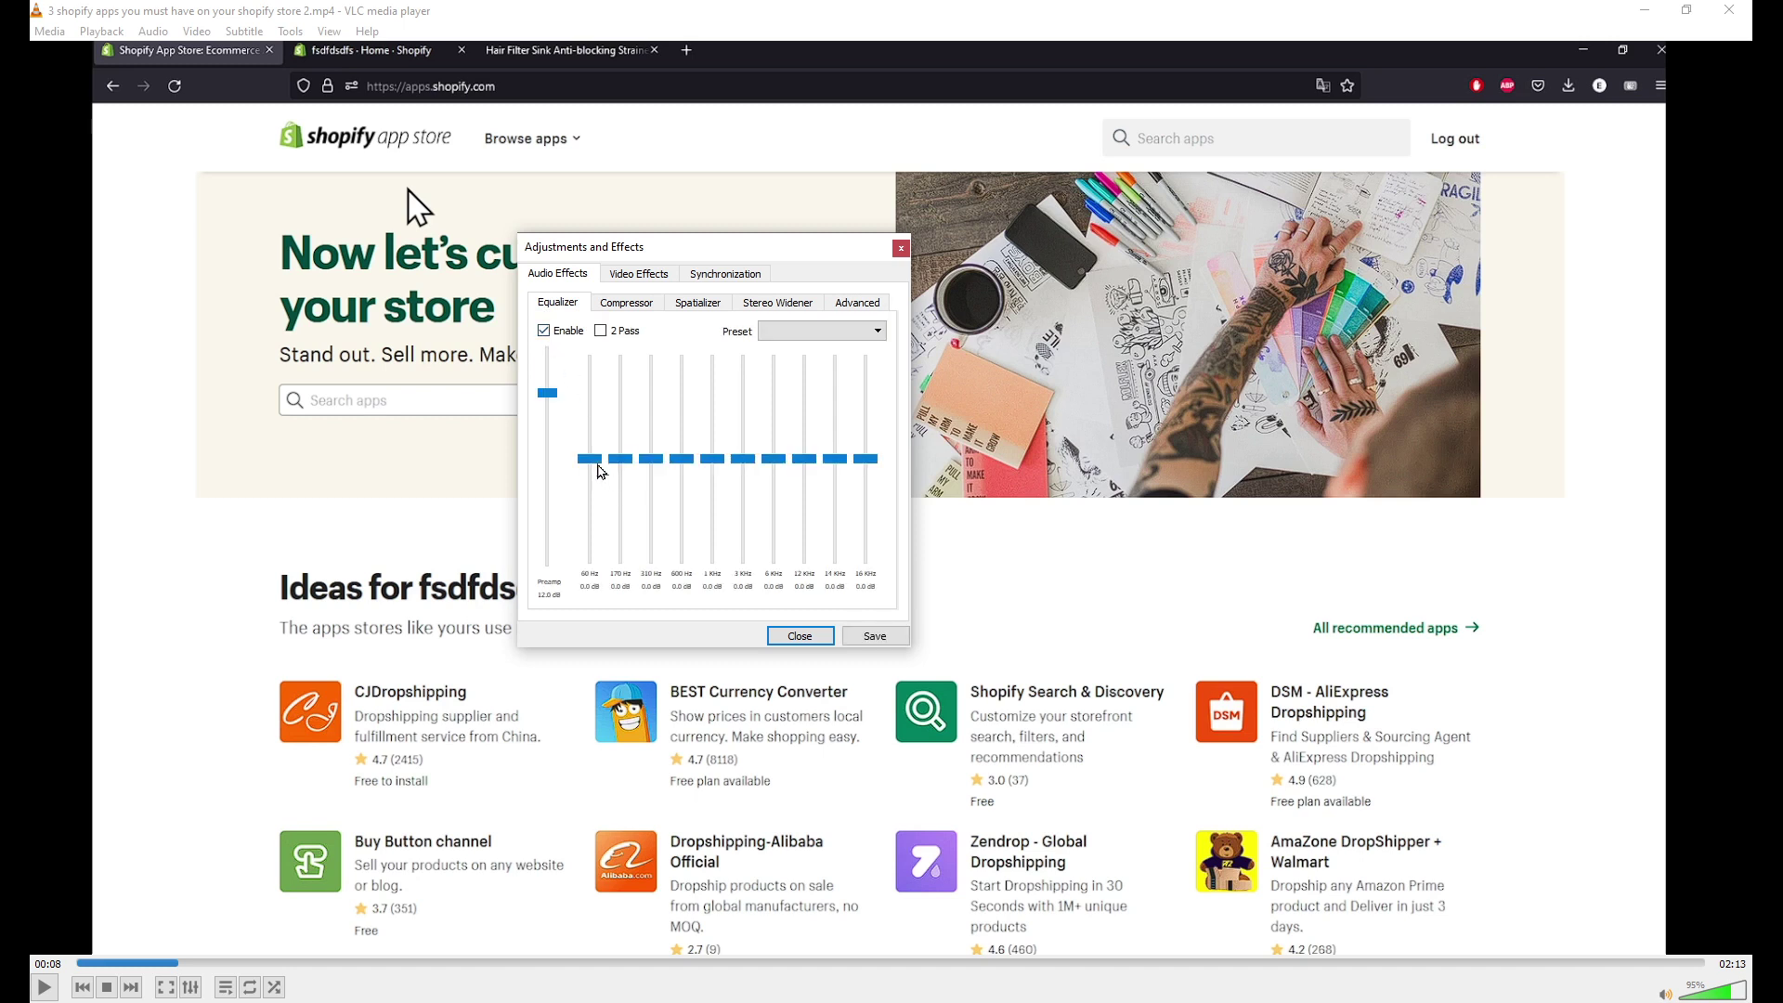
{"action": "mouse_move", "coordinate": [600, 471]}
{"action": "left_mouse_down"}
{"action": "mouse_move", "coordinate": [596, 372]}
{"action": "mouse_move", "coordinate": [597, 523]}
{"action": "mouse_move", "coordinate": [592, 456]}
{"action": "left_mouse_up"}
{"action": "left_click", "coordinate": [545, 332]}
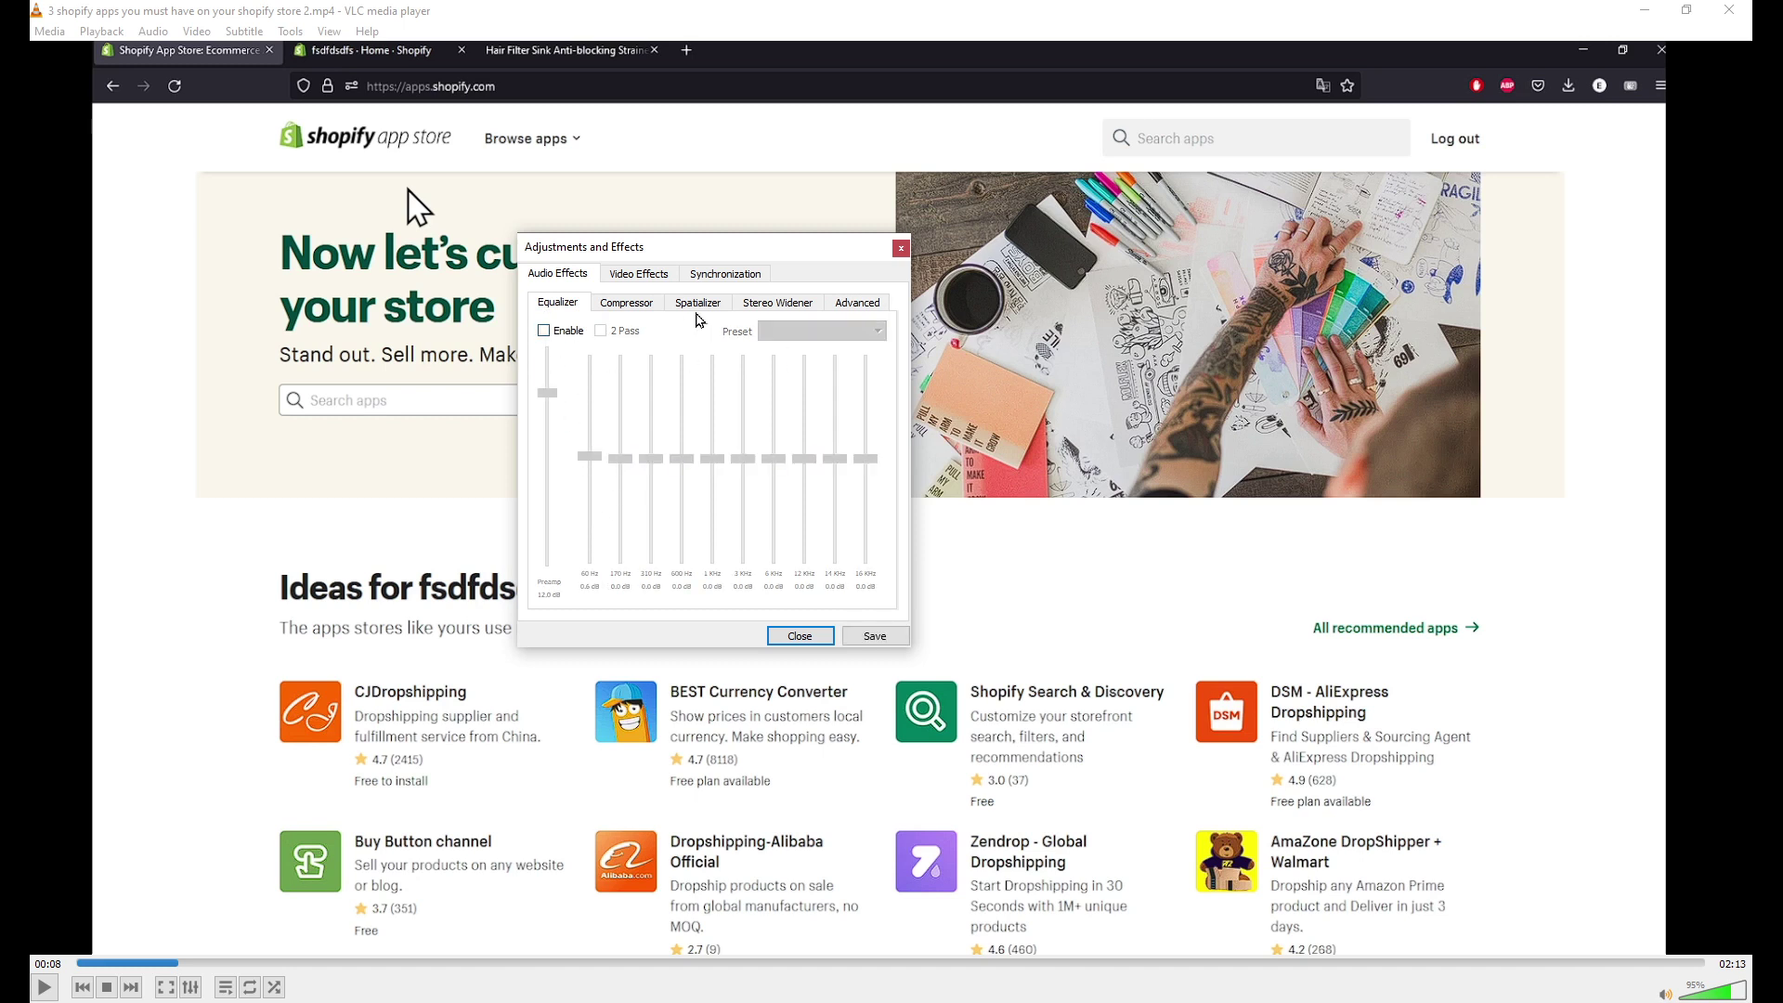
- Apply the Classical, Headphones, then Flat presets and switch the equalizer off
{"action": "left_click", "coordinate": [860, 331]}
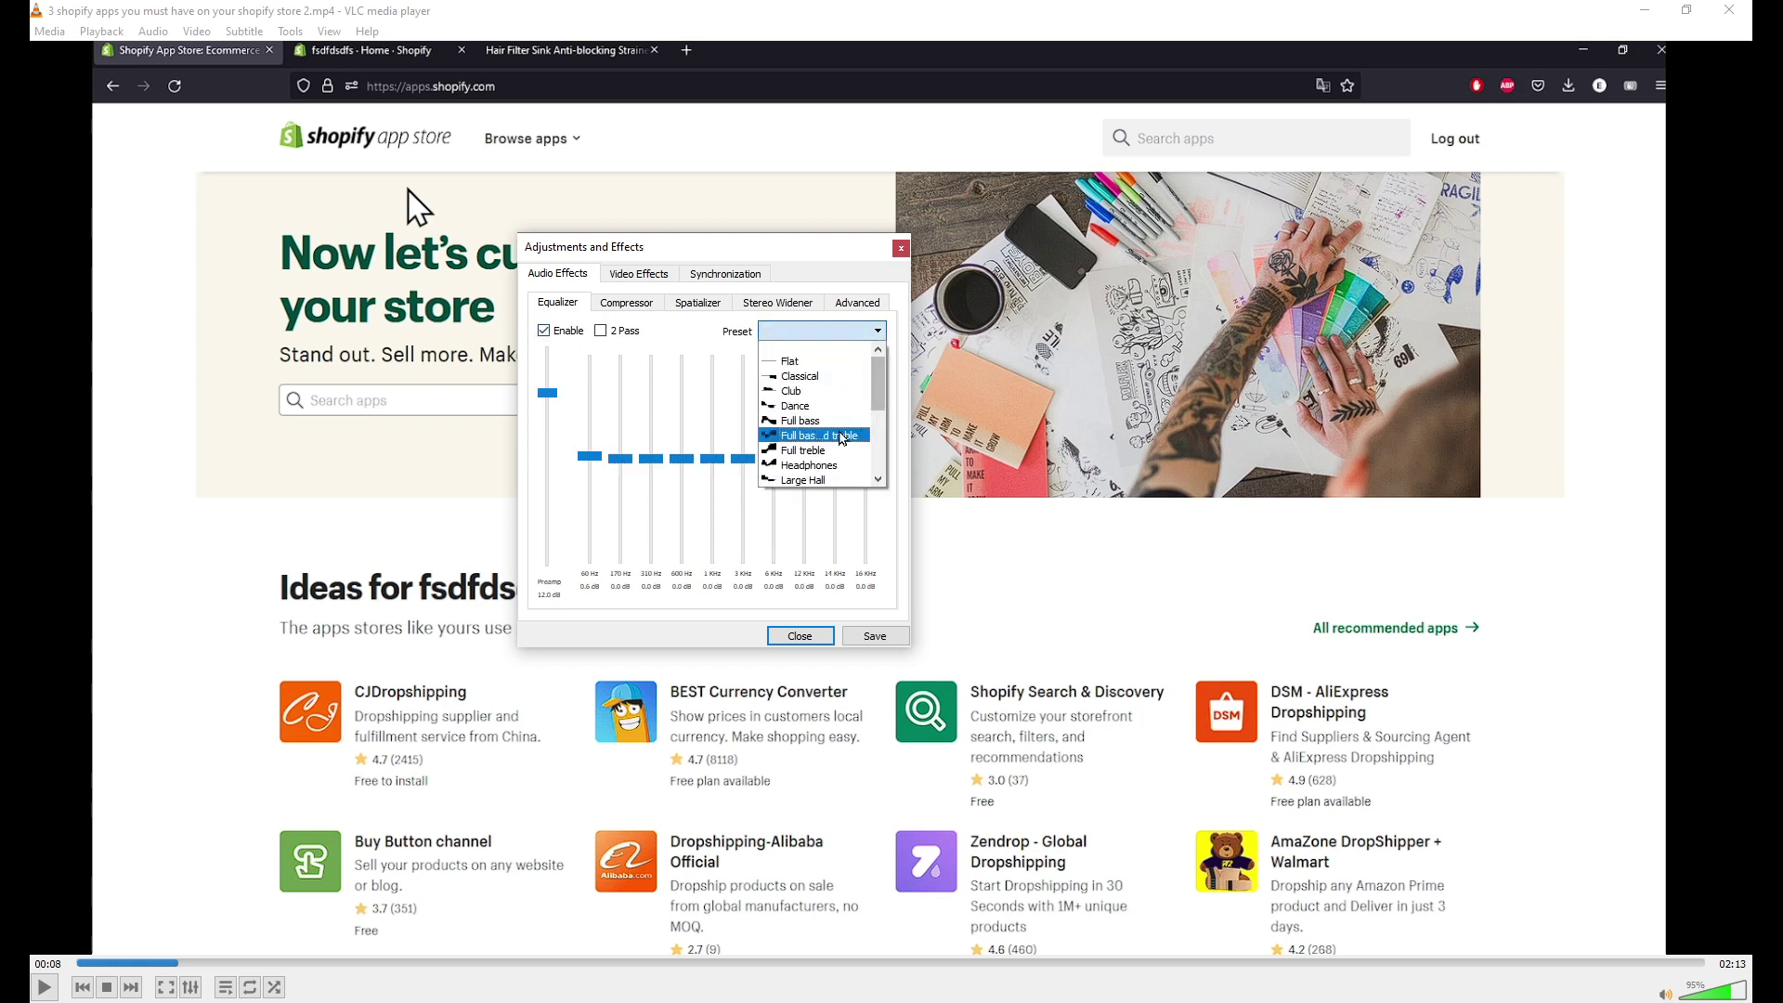
{"action": "left_click", "coordinate": [849, 376]}
{"action": "left_click", "coordinate": [836, 332]}
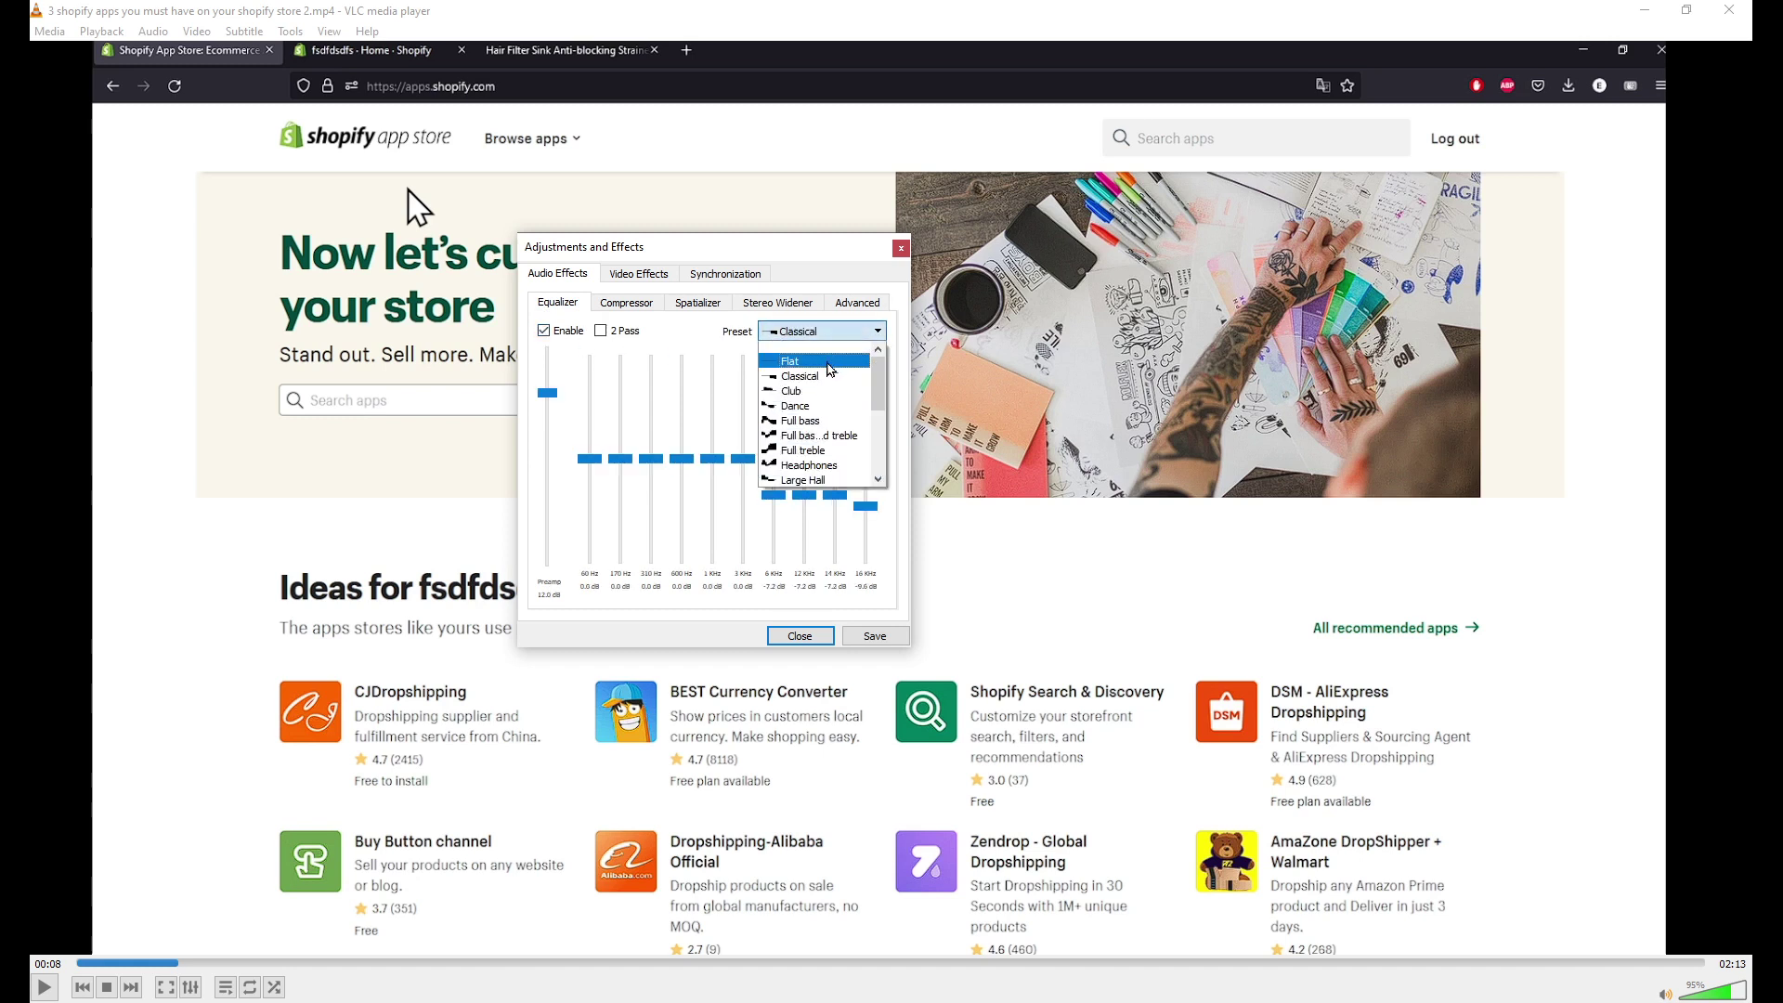
{"action": "left_click", "coordinate": [823, 472]}
{"action": "left_click", "coordinate": [823, 335]}
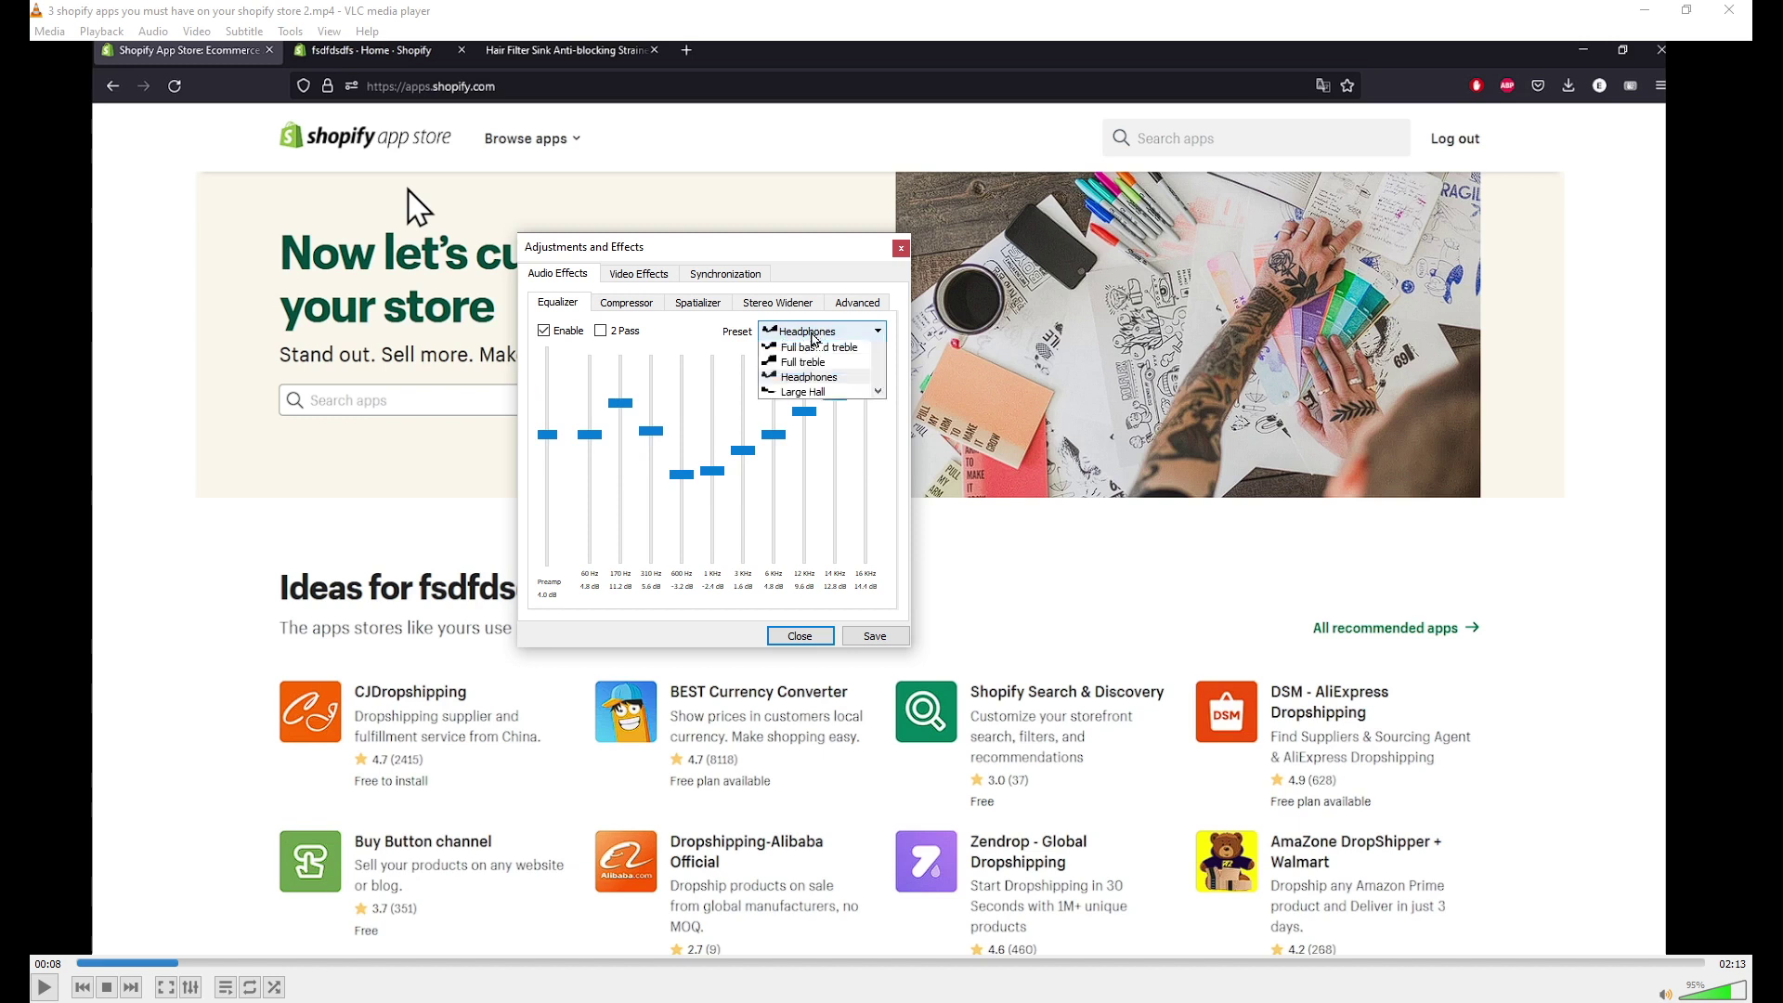
{"action": "scroll", "coordinate": [819, 363], "scroll_direction": "up", "scroll_amount": 3}
{"action": "left_click", "coordinate": [812, 365]}
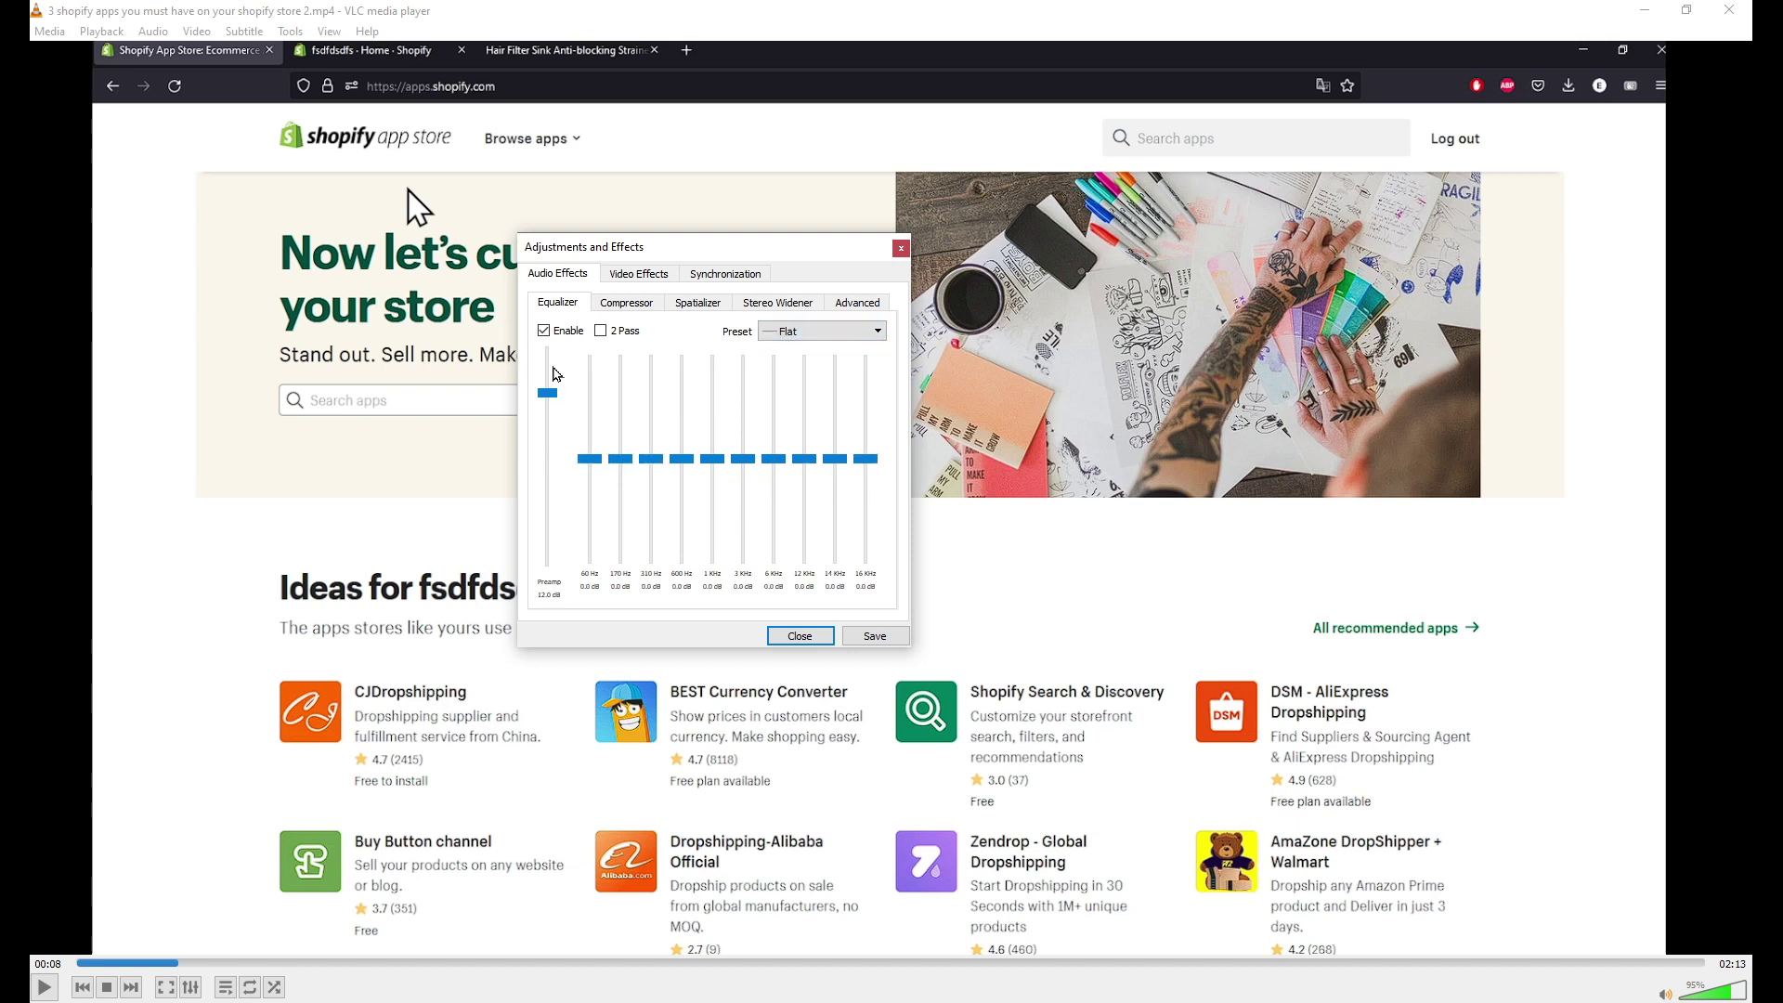
{"action": "left_click", "coordinate": [552, 331]}
- Review the Compressor, Spatializer, Stereo Widener and Advanced tabs, then close Audio Effects
{"action": "left_click", "coordinate": [622, 309]}
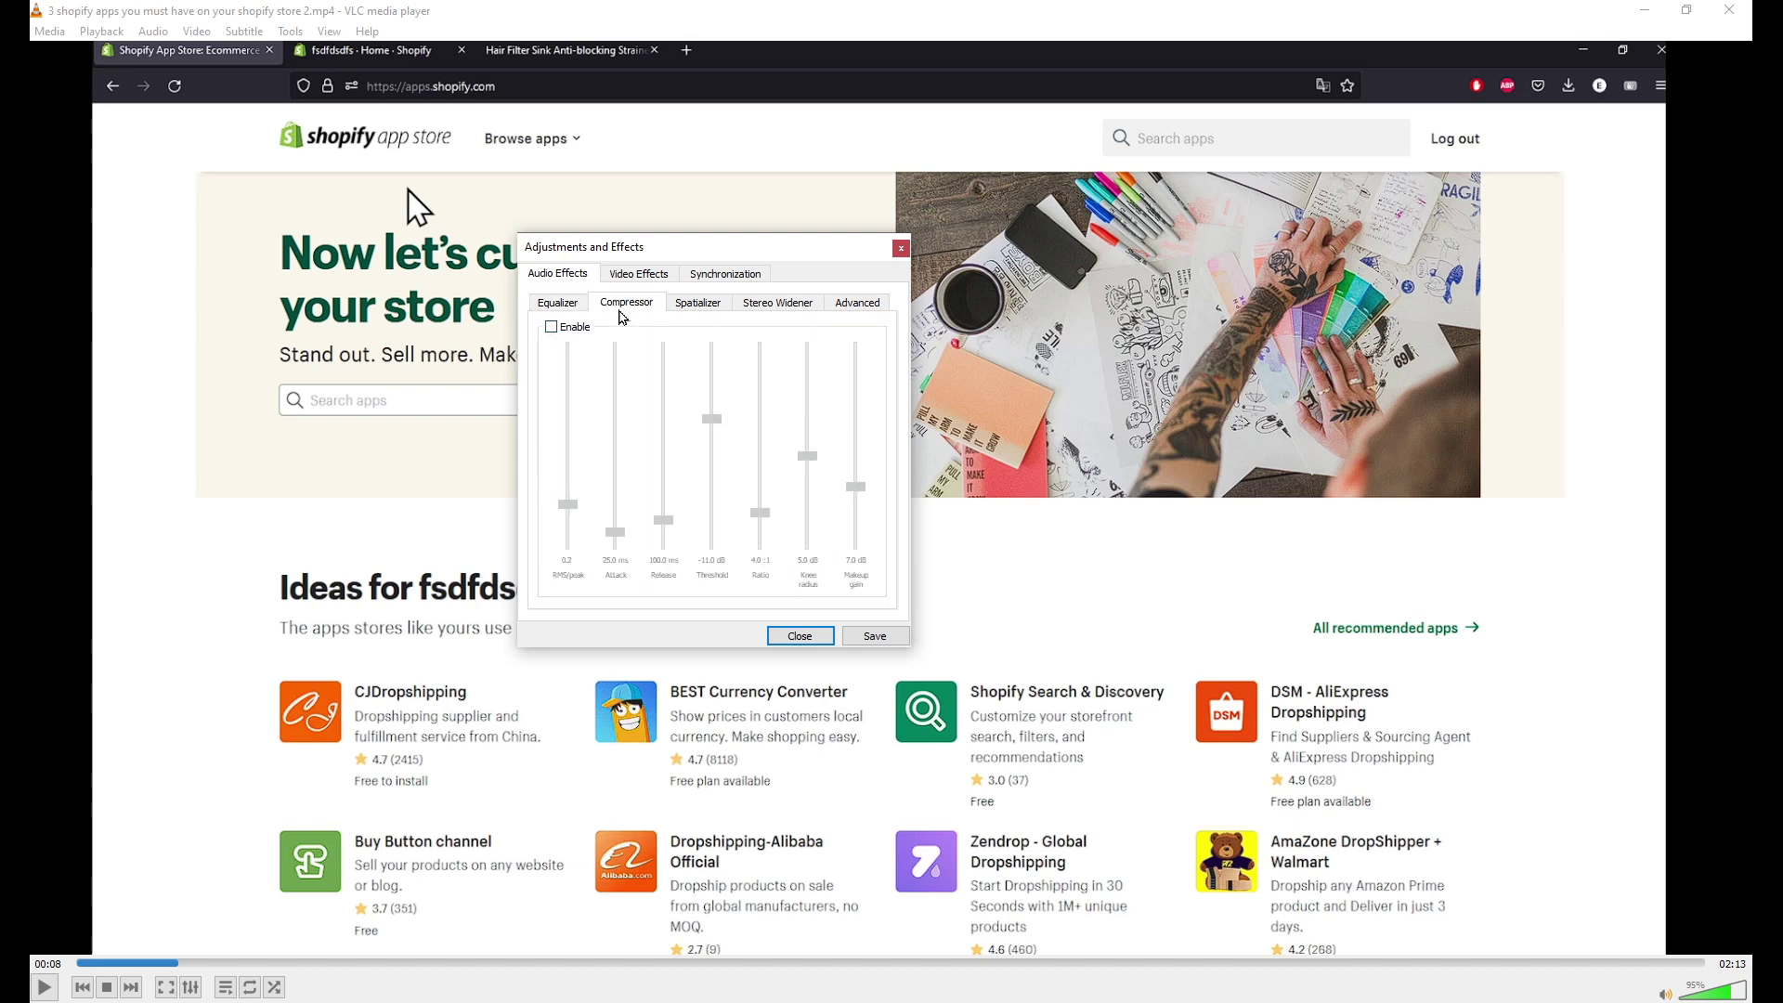
{"action": "left_click", "coordinate": [704, 310]}
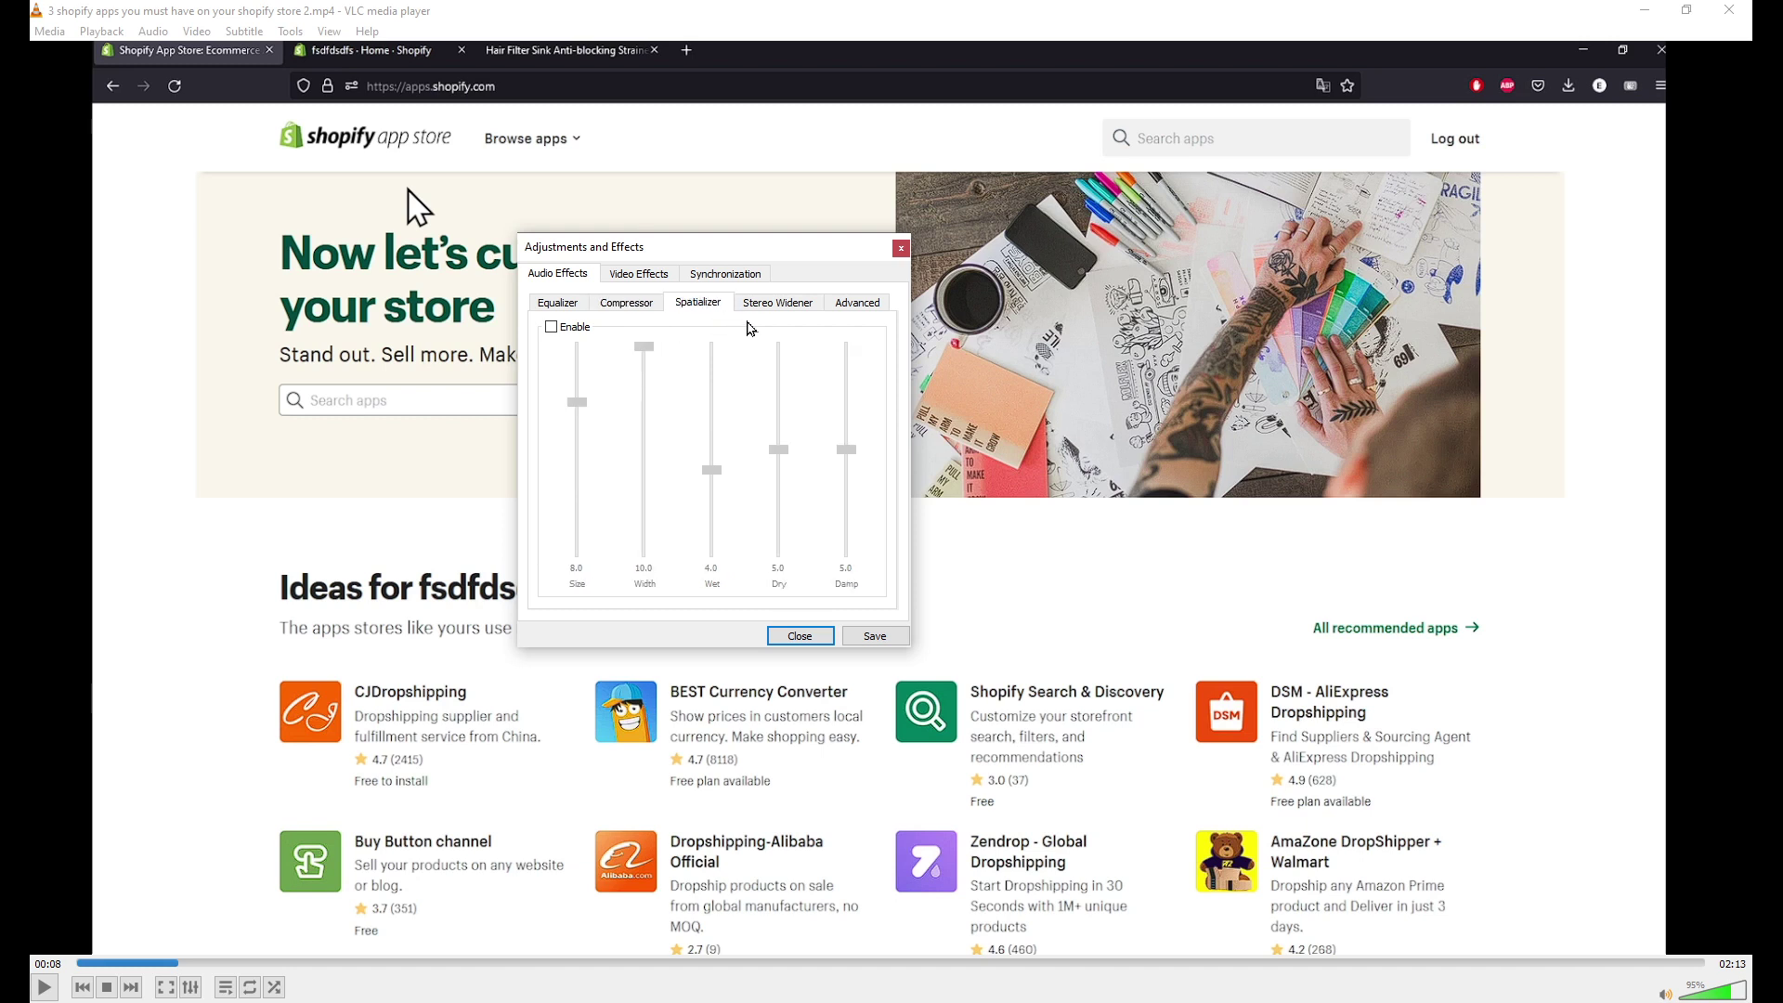
{"action": "left_click", "coordinate": [779, 308]}
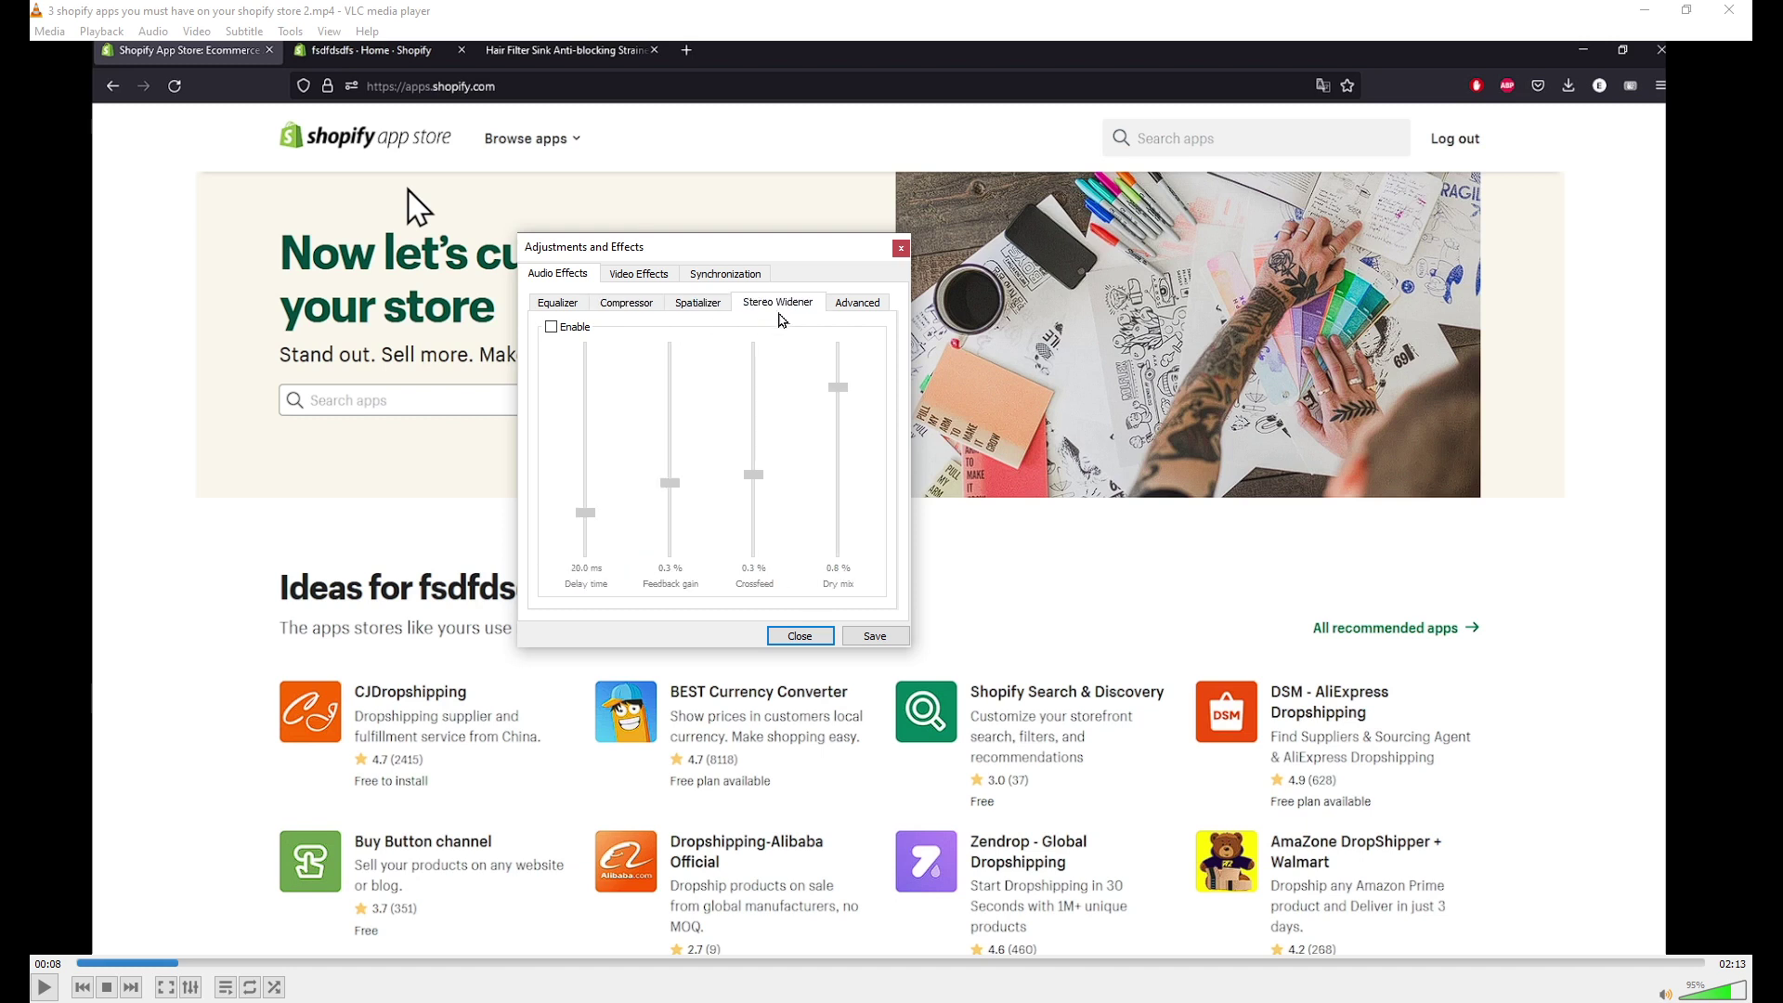
{"action": "left_click", "coordinate": [874, 312]}
{"action": "left_click", "coordinate": [816, 635]}
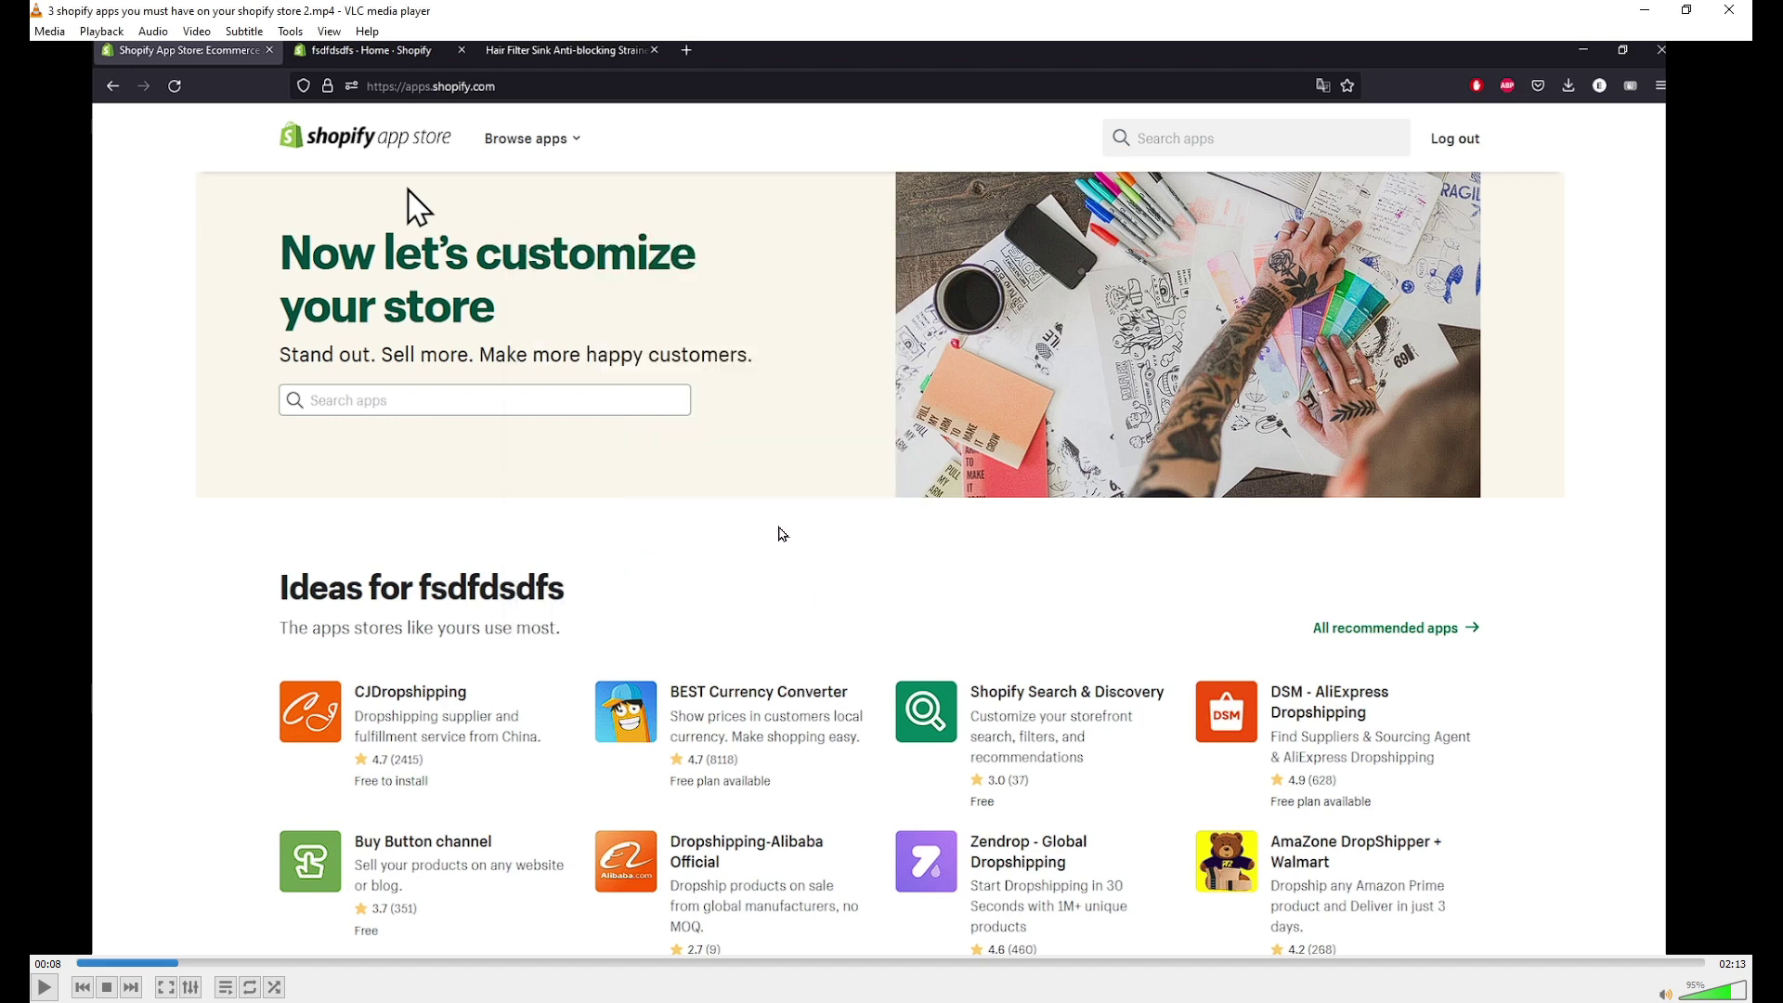